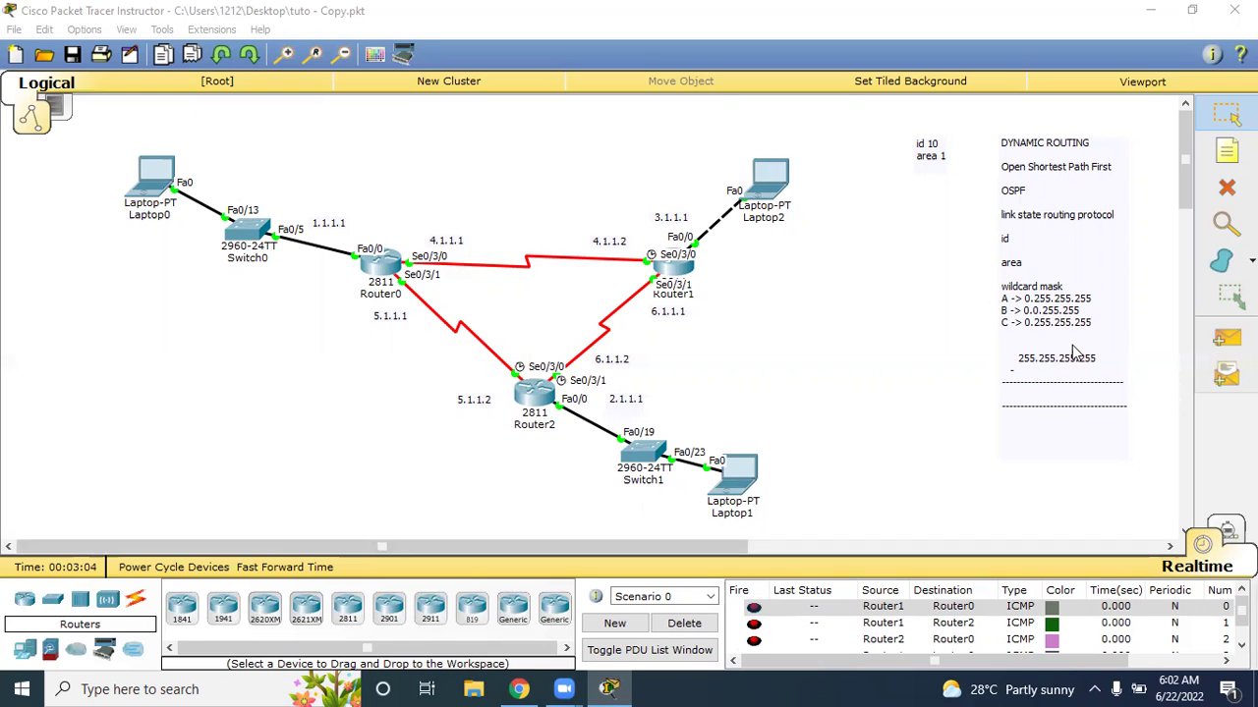
Complete the wildcard mask subtraction in the OSPF note with 255.0.0.0 as subtrahend and 0.255.255.255 as result
double_click(1024, 374)
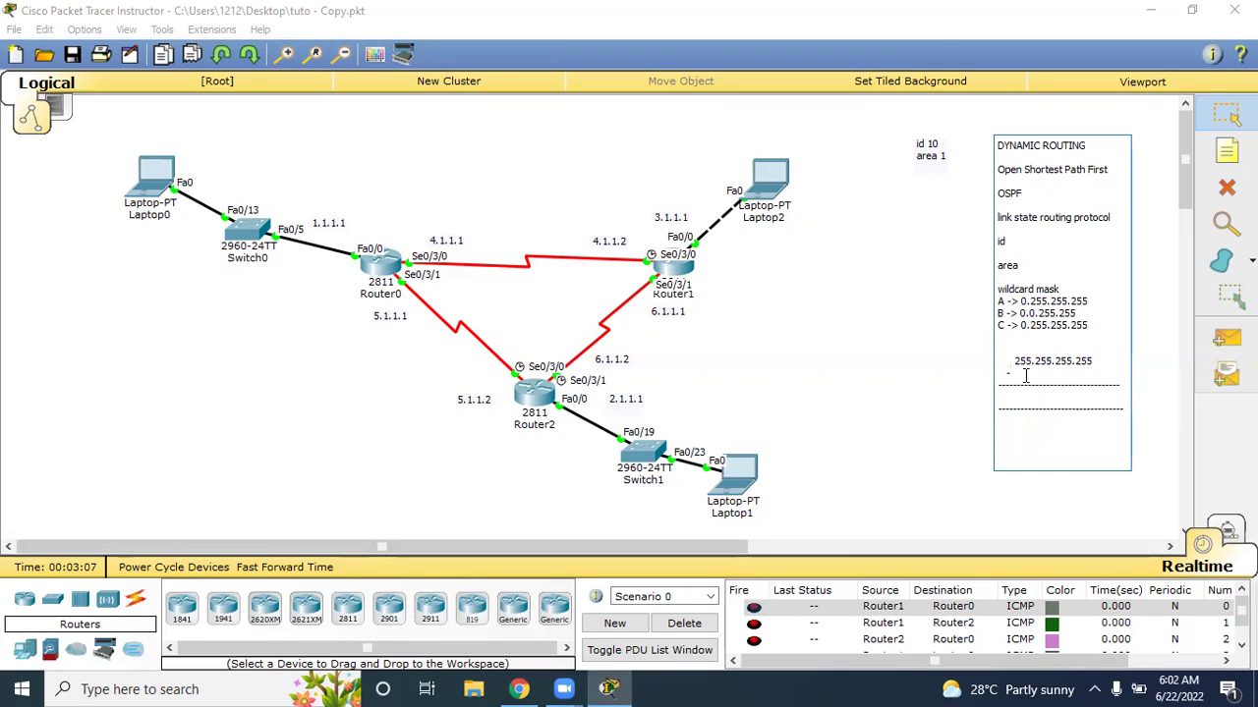
text(- 25)
text(5.0 . 0)
click(1025, 375)
text(5)
click(1081, 396)
text(0.255.255.255)
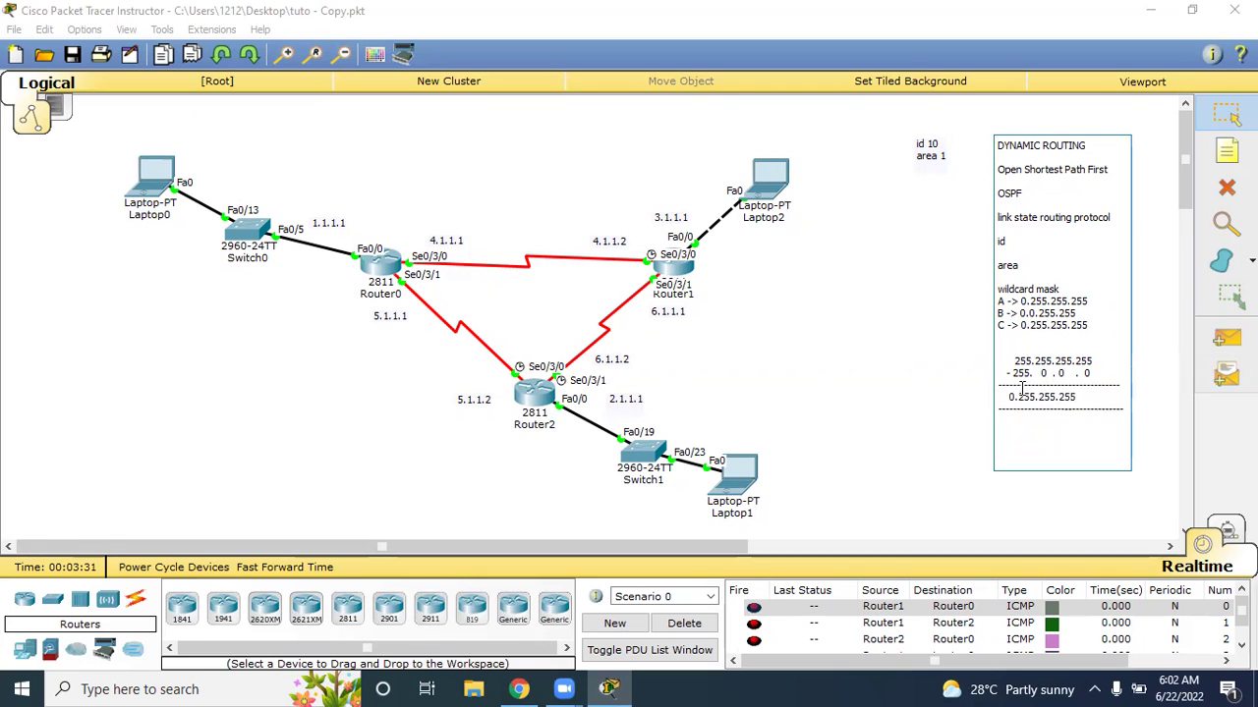
click(844, 408)
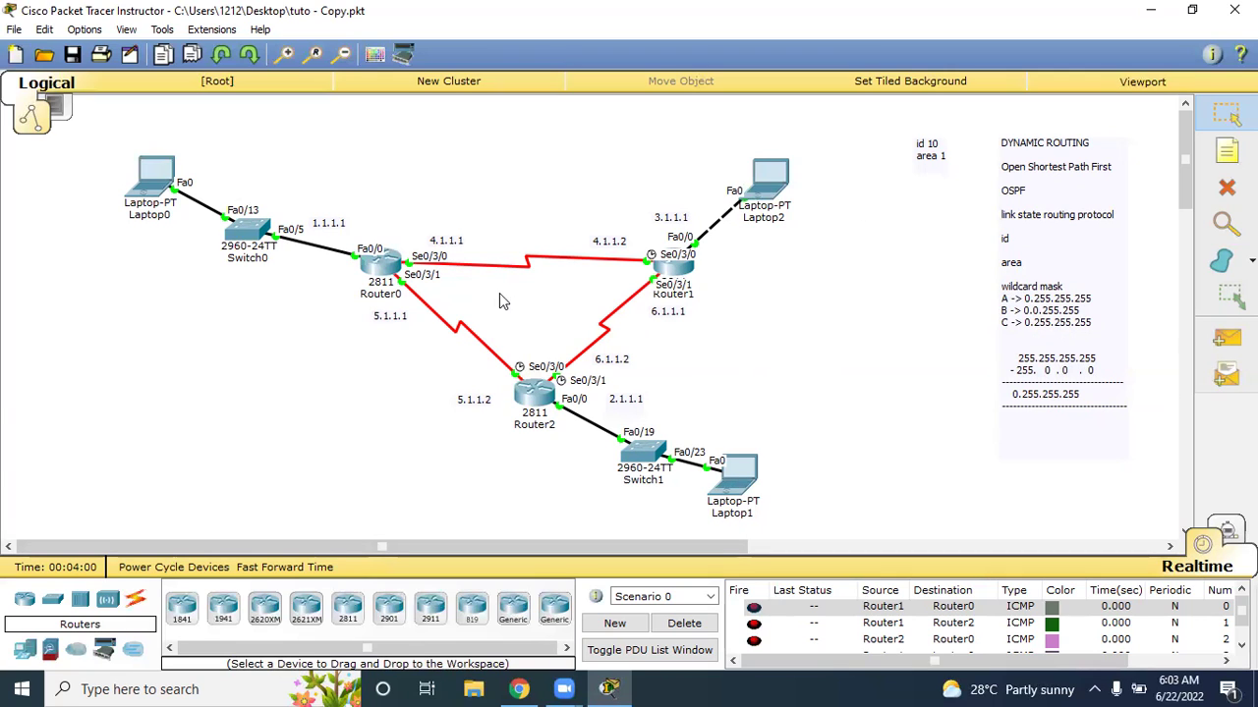
Open Router0's command line and enter global configuration mode through privileged mode
click(391, 268)
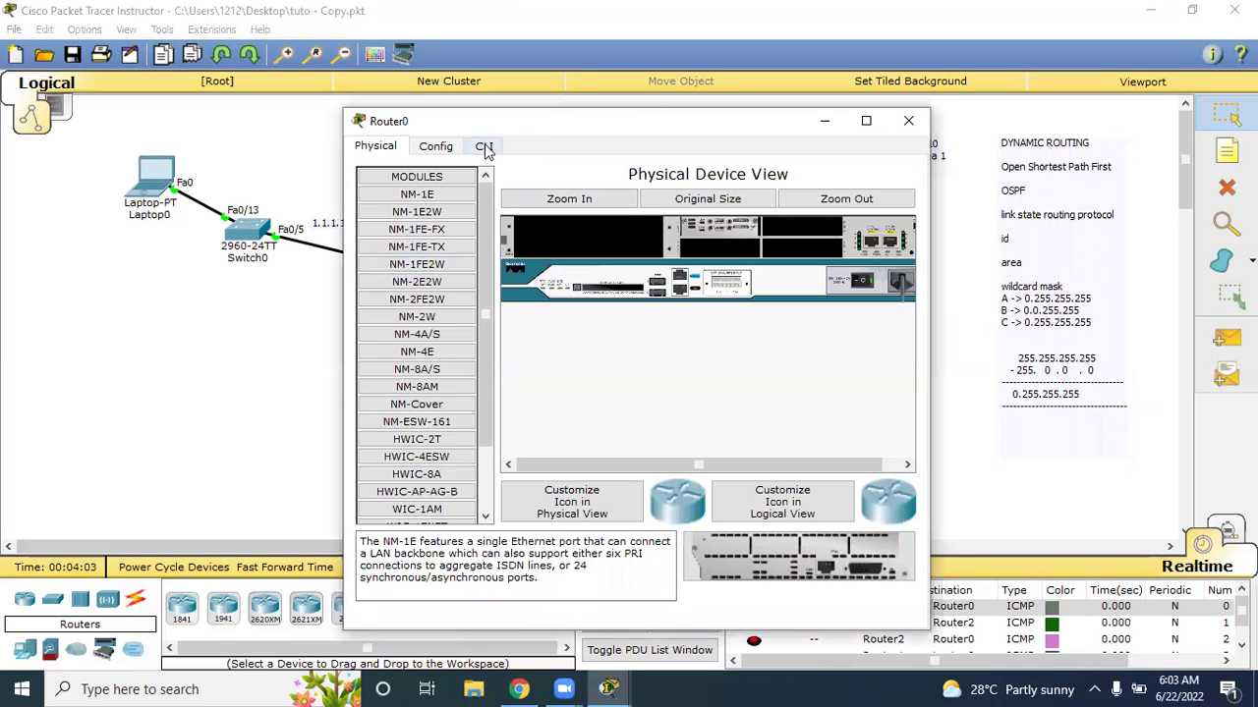
click(485, 147)
drag(497, 116, 827, 52)
key(Return)
text(enable)
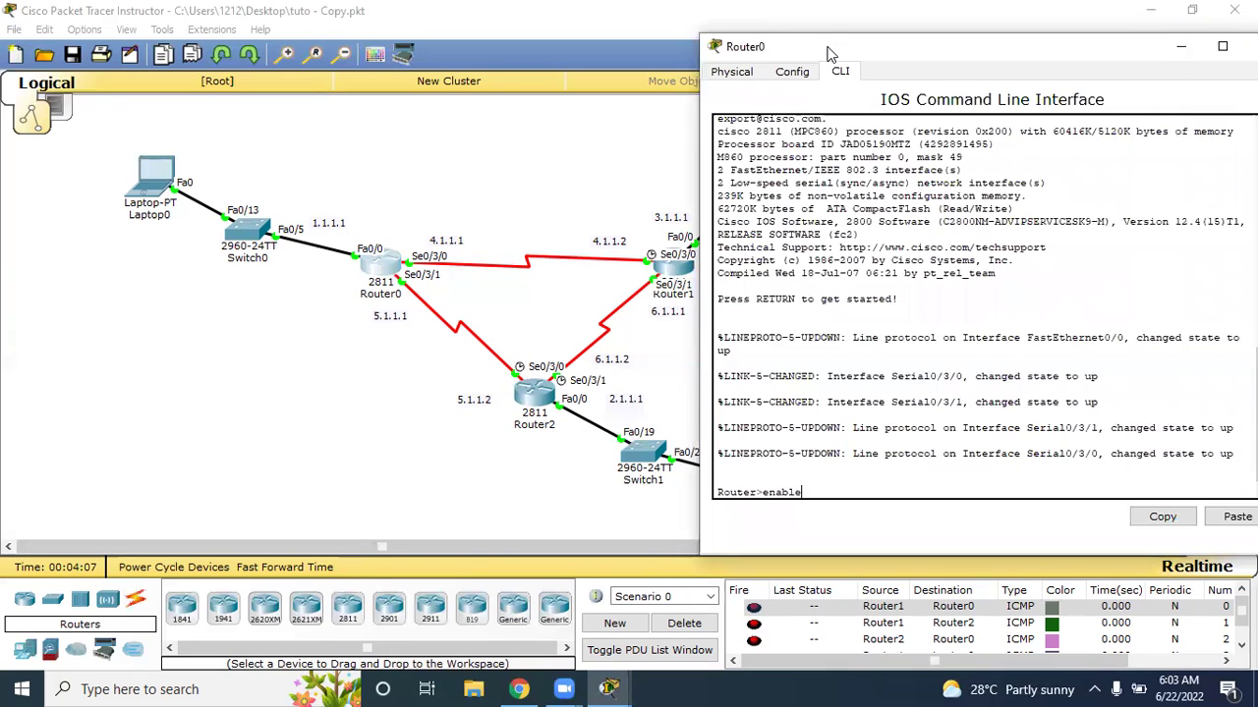
key(Return)
text(confi)
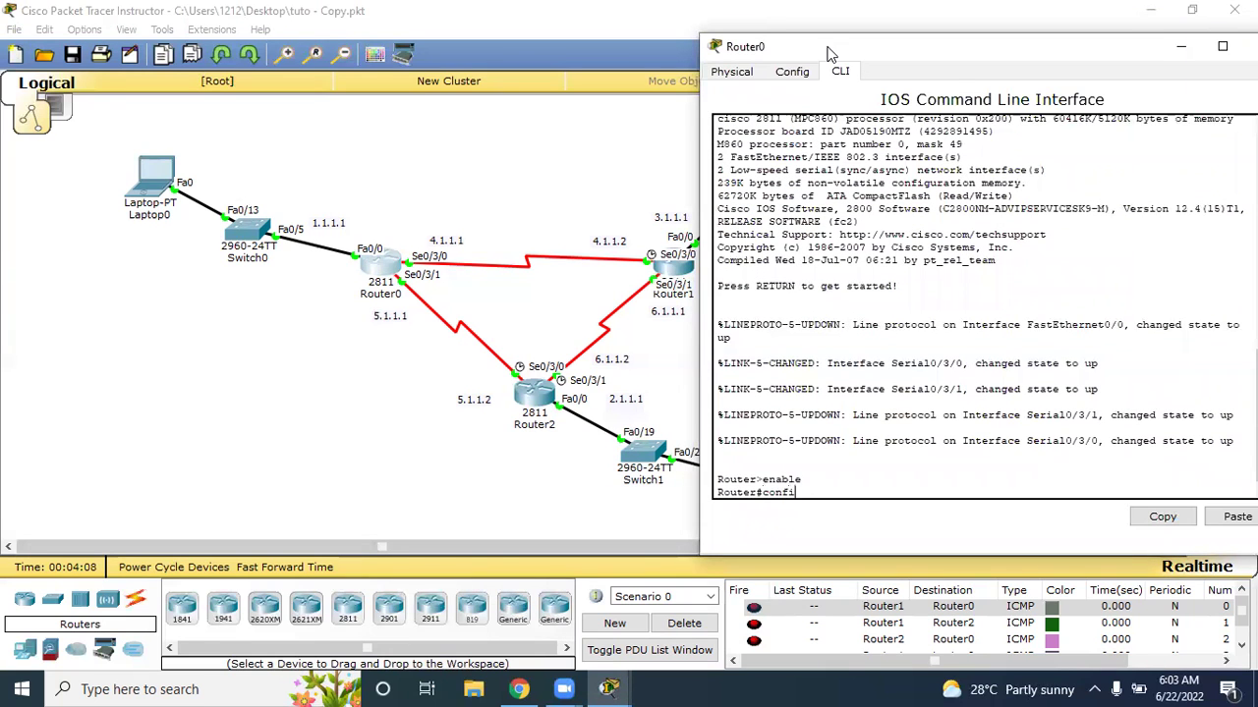
text(g t)
key(Return)
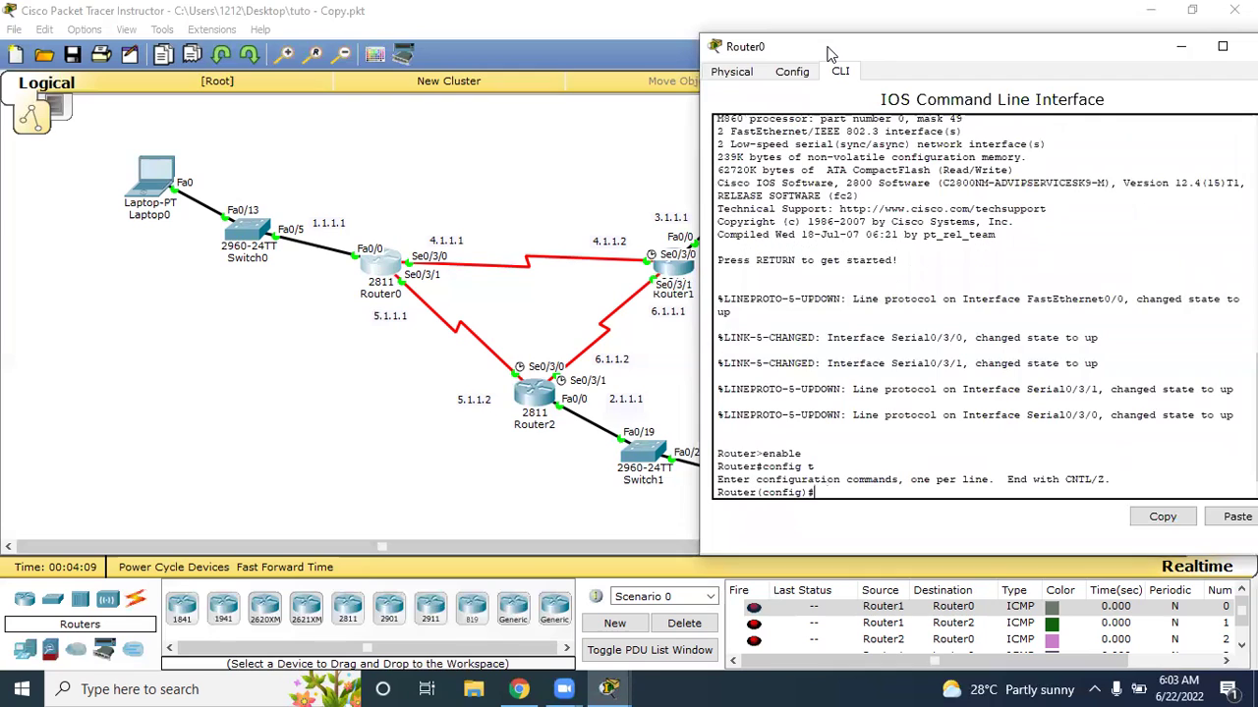
Start OSPF routing with process ID 10 on Router0
text(router ospf)
drag(881, 57, 391, 72)
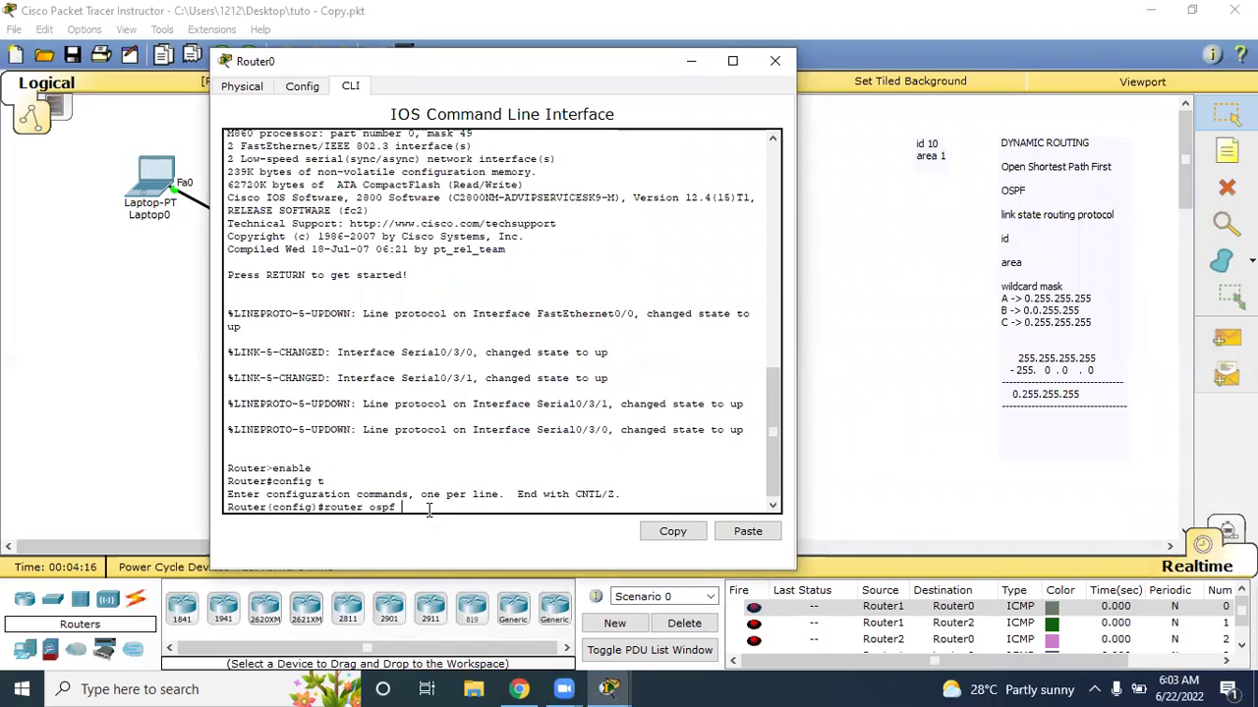
key(Return)
Add network 4.1.1.1 with wildcard mask 0.255.255.255 in area 1 to Router0's OSPF process
text(network)
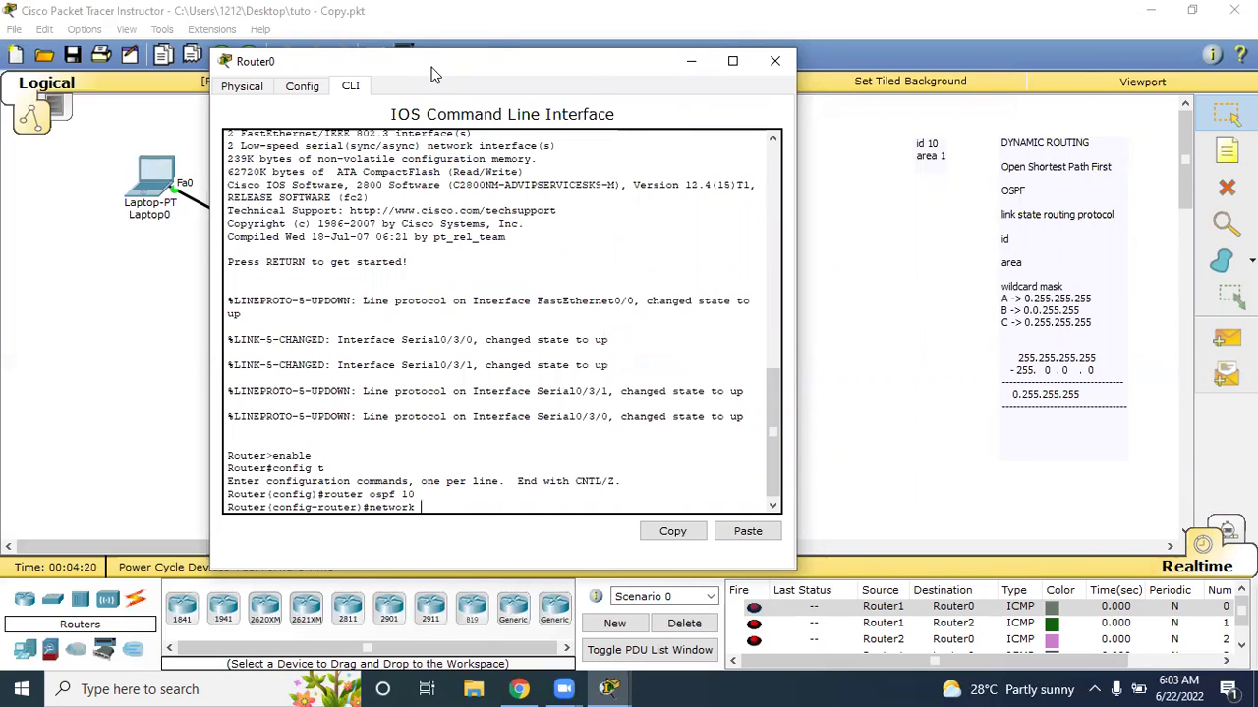
drag(433, 73, 713, 80)
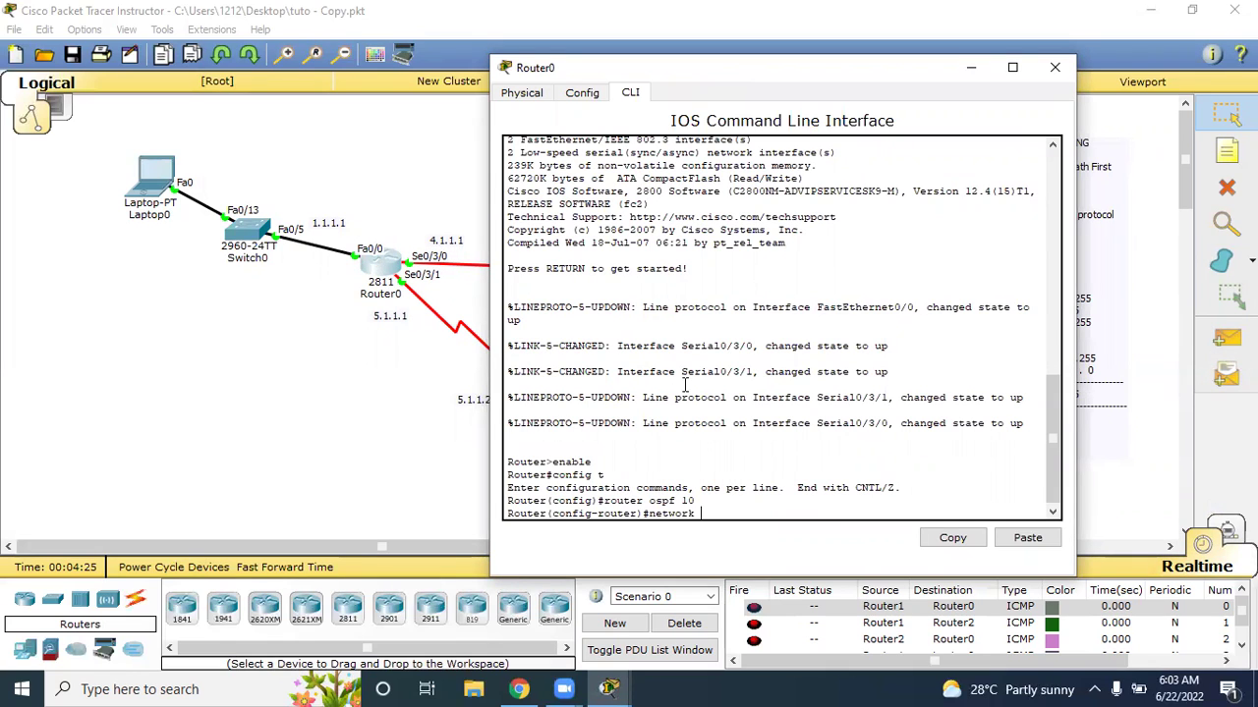
key(BackSpace)
text(4.1.1.1)
drag(772, 76, 559, 89)
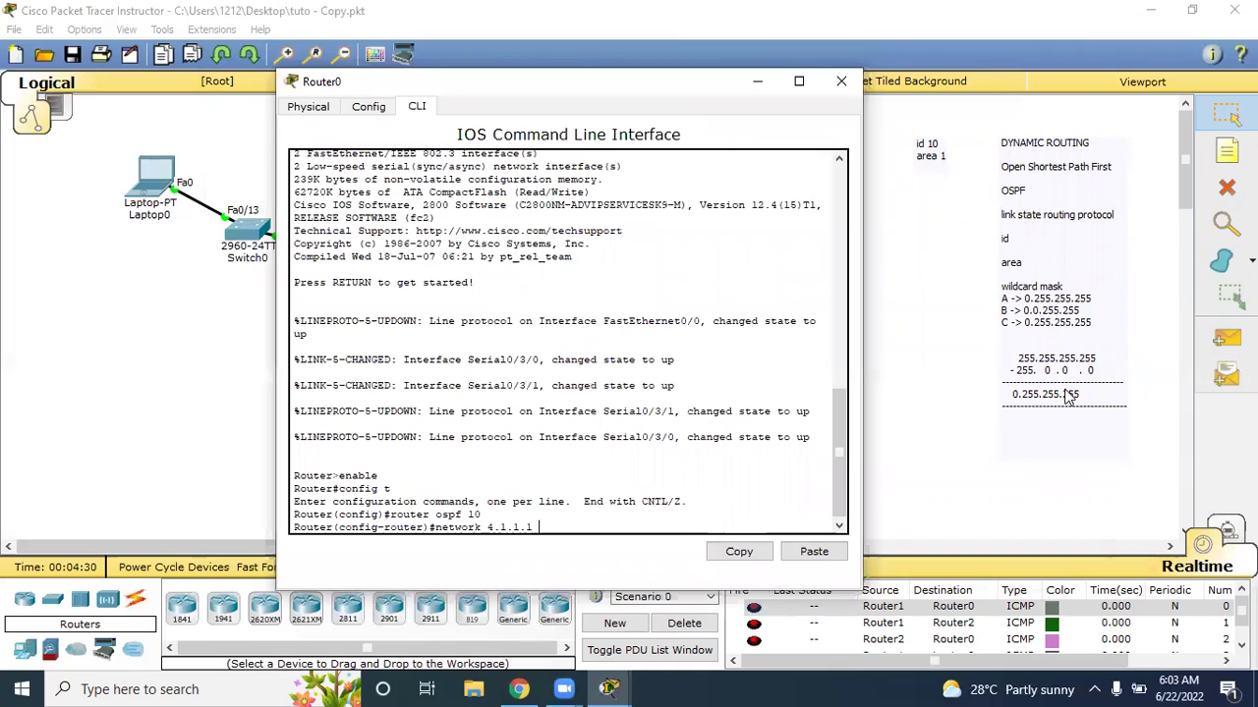
text(0.255.255.255)
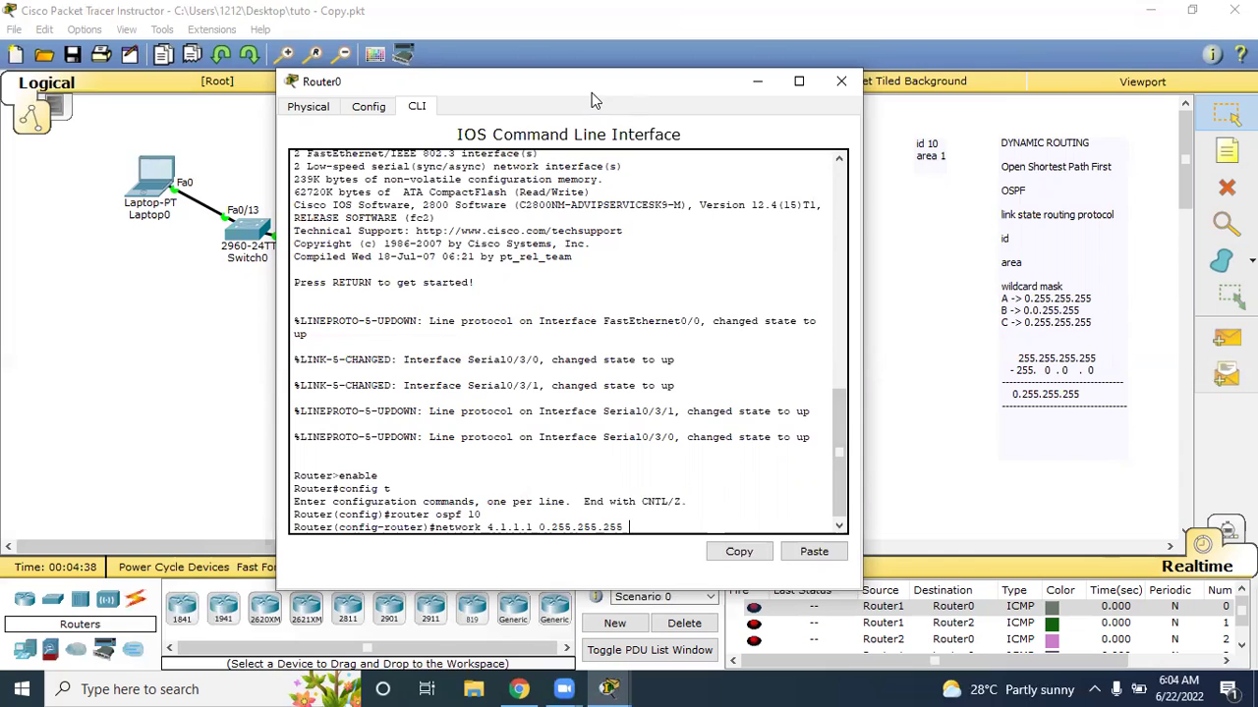
drag(584, 95, 456, 91)
text(area )
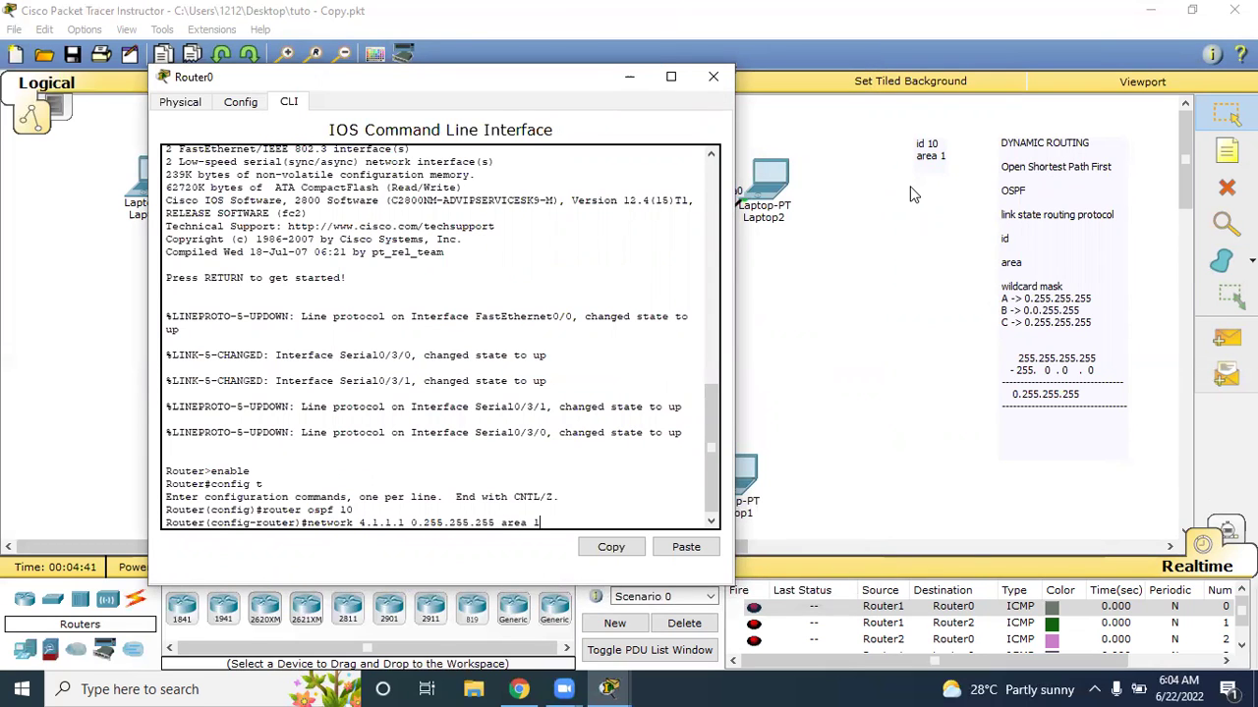
text(1)
key(Return)
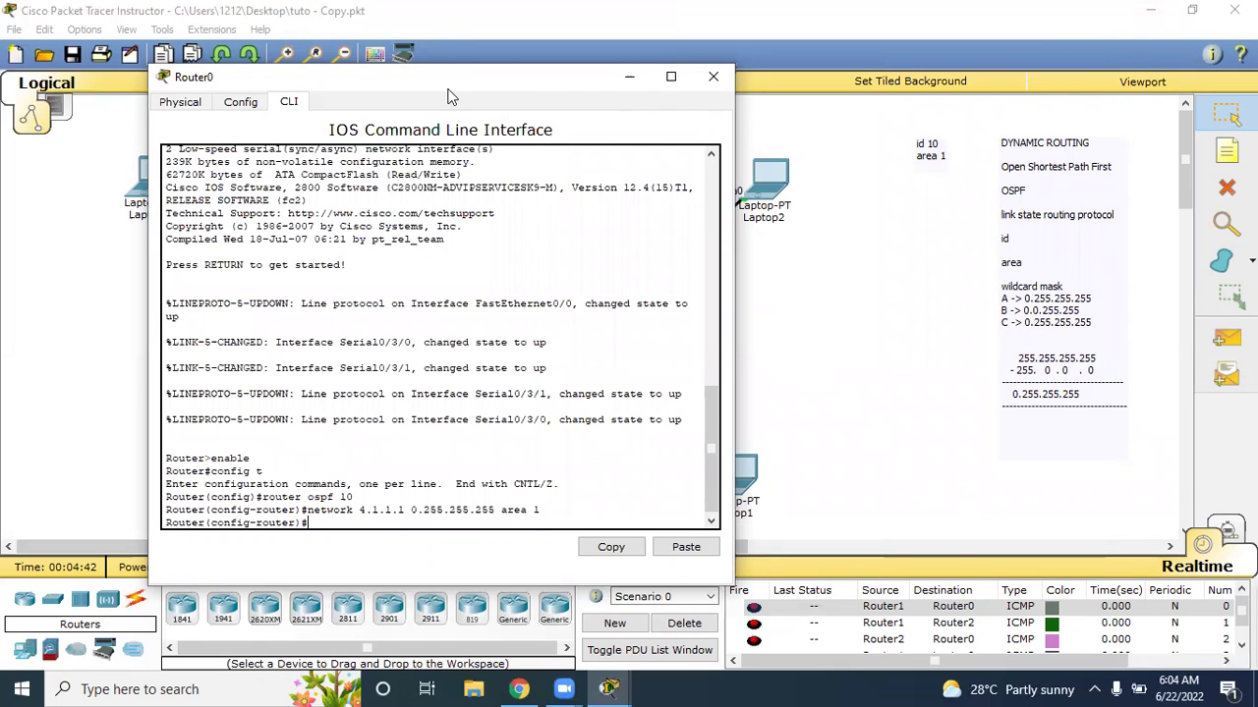
Add network 5.1.1.1 with wildcard mask 0.255.255.255 in area 1 to Router0's OSPF process
drag(447, 96, 834, 74)
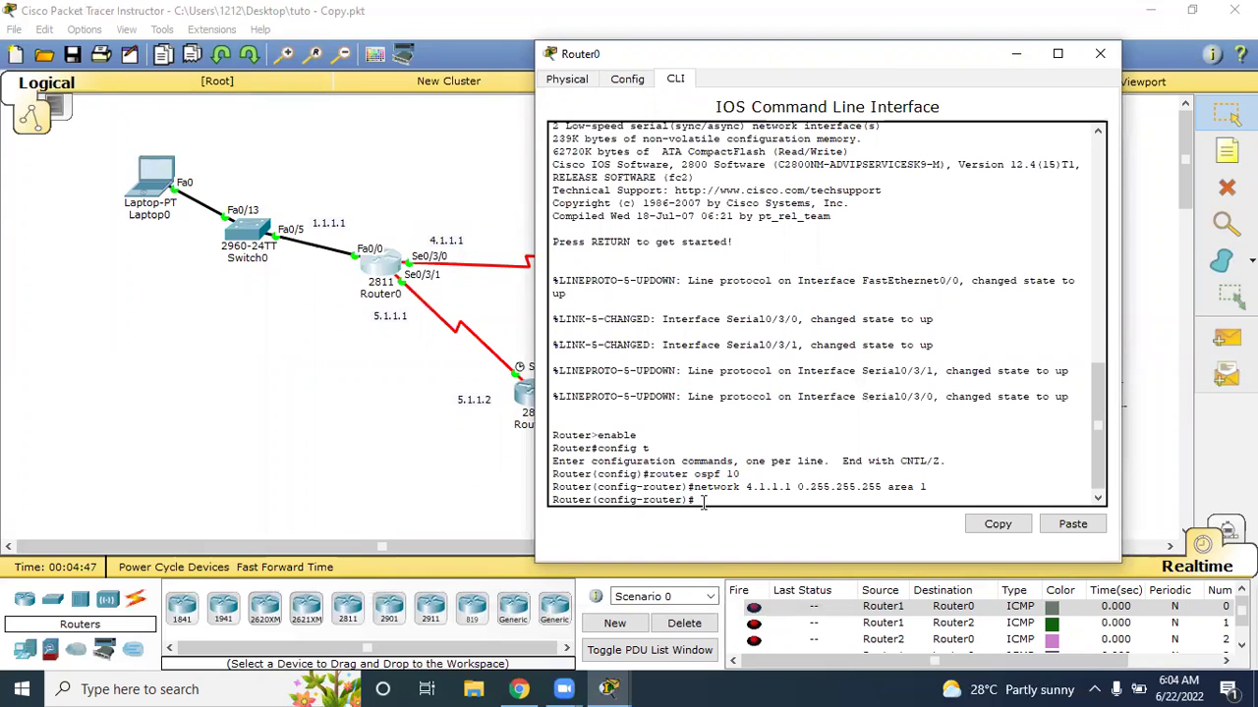
key(Up)
key(BackSpace)
text(55.255.255 area 1)
key(Return)
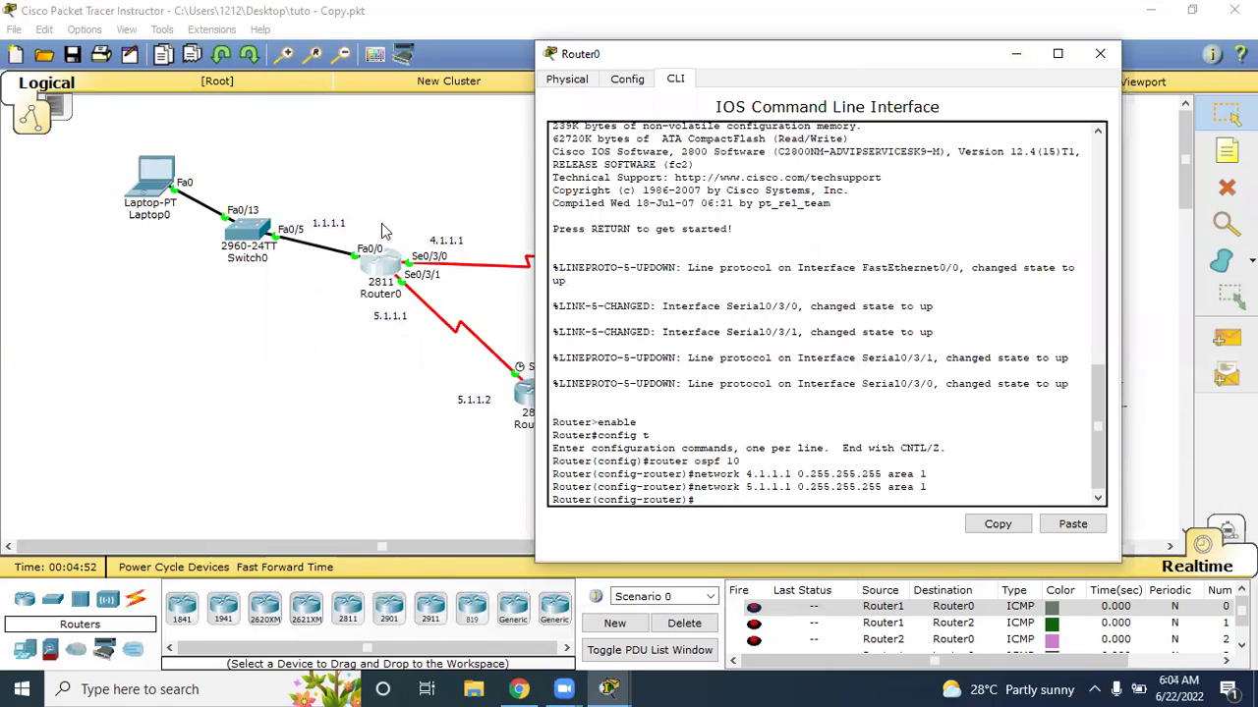
Add Router0's LAN network 1.1.1.1 with wildcard mask 0.255.255.255 in area 1 to its OSPF process
key(Up)
key(Left)
key(Left)
key(Left)
key(Left)
key(Left)
key(Left)
key(Left)
key(Left)
key(Left)
key(Left)
key(Left)
key(Left)
key(Left)
key(Left)
key(Left)
key(Left)
key(Left)
key(Left)
key(Left)
key(Left)
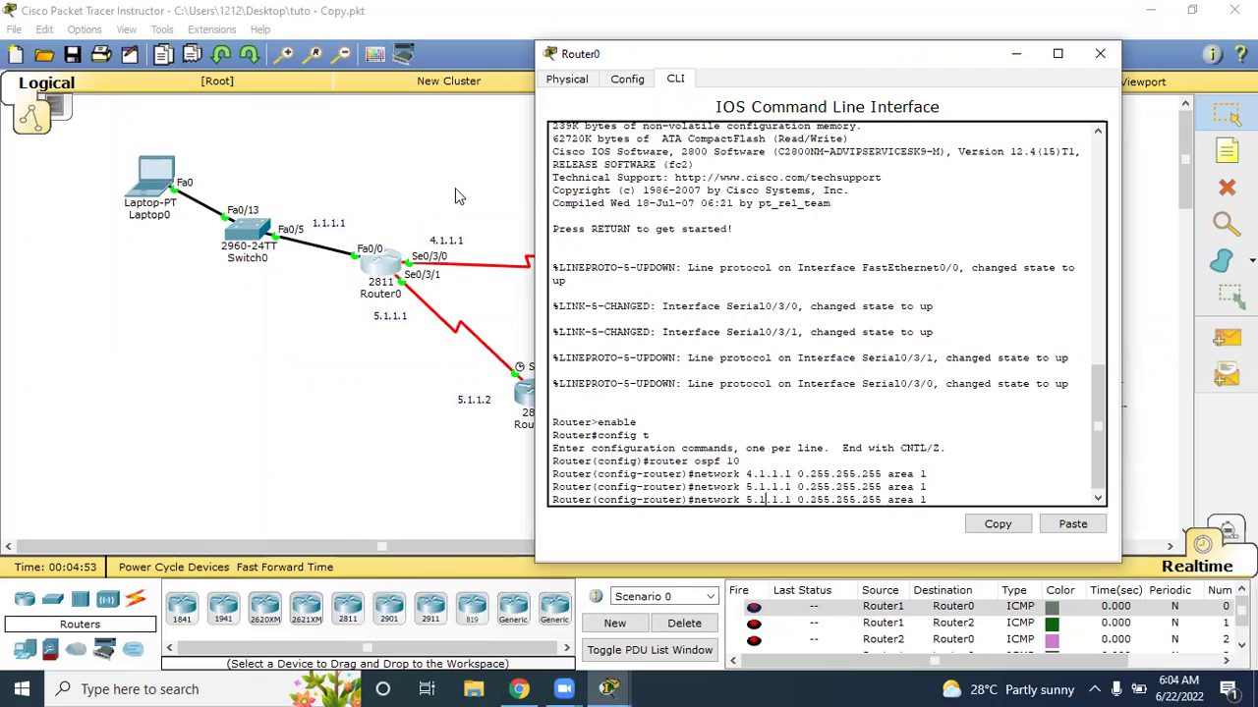
key(BackSpace)
text(1)
key(Return)
Exit Router0's configuration modes back to privileged mode and close its window
text(ex)
key(Return)
text(ex)
key(Return)
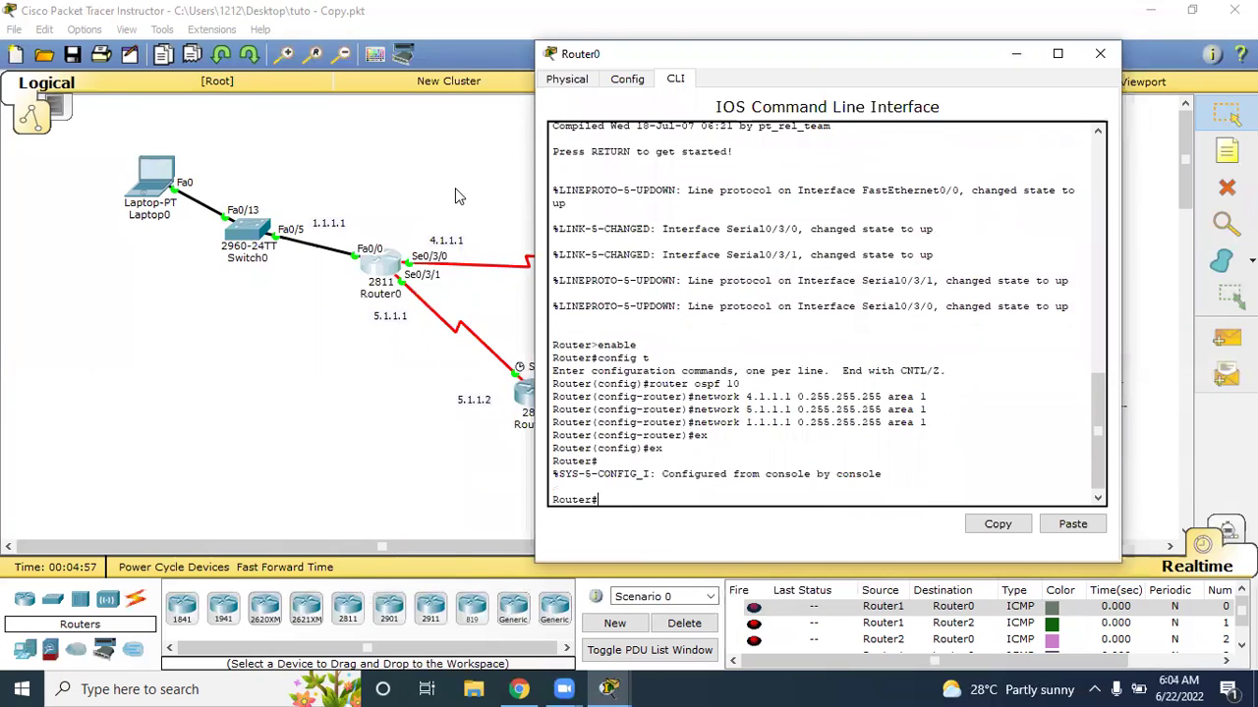
click(1101, 53)
Enter global configuration mode in Router1's command line and start OSPF process 10
click(676, 273)
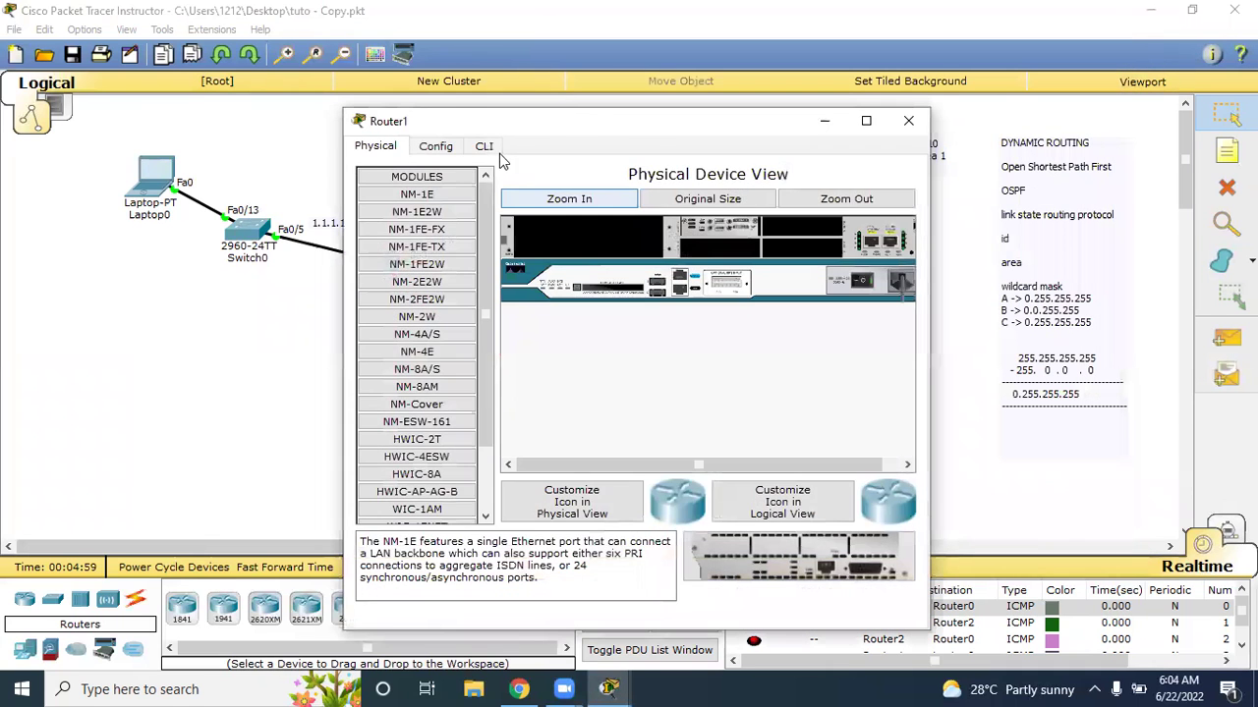
click(491, 147)
key(Return)
text(enable)
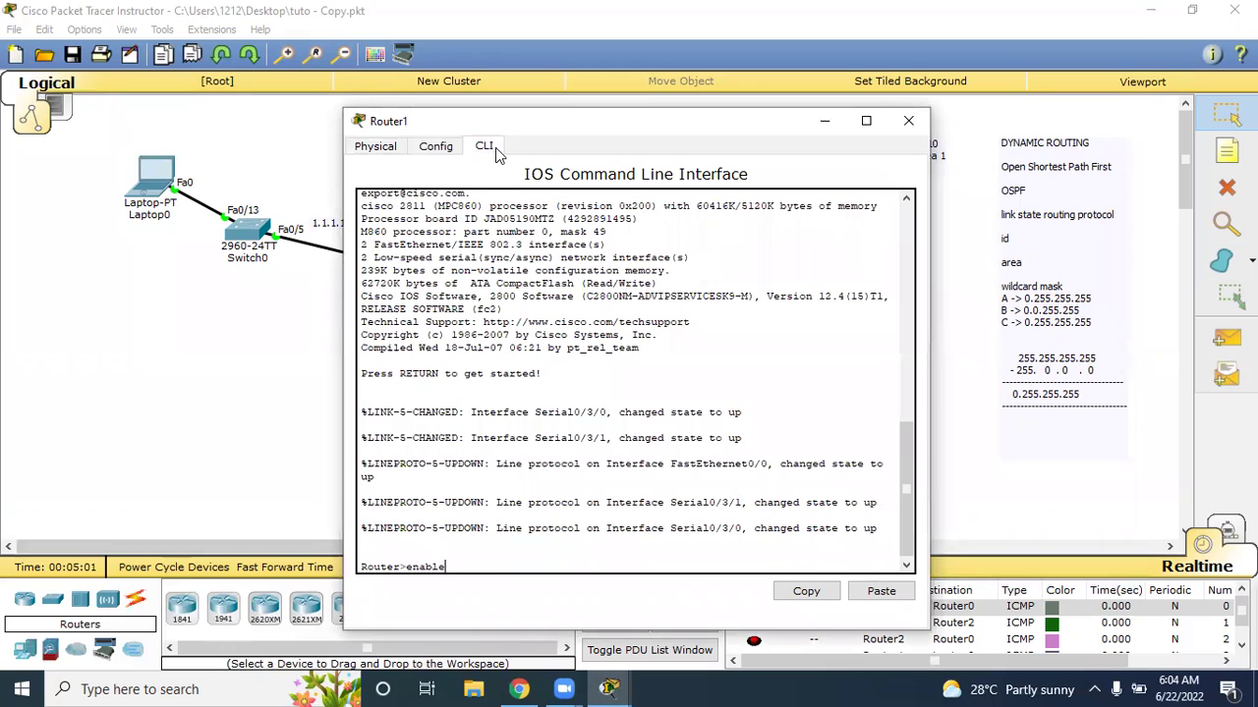
key(Return)
text(config t)
key(Return)
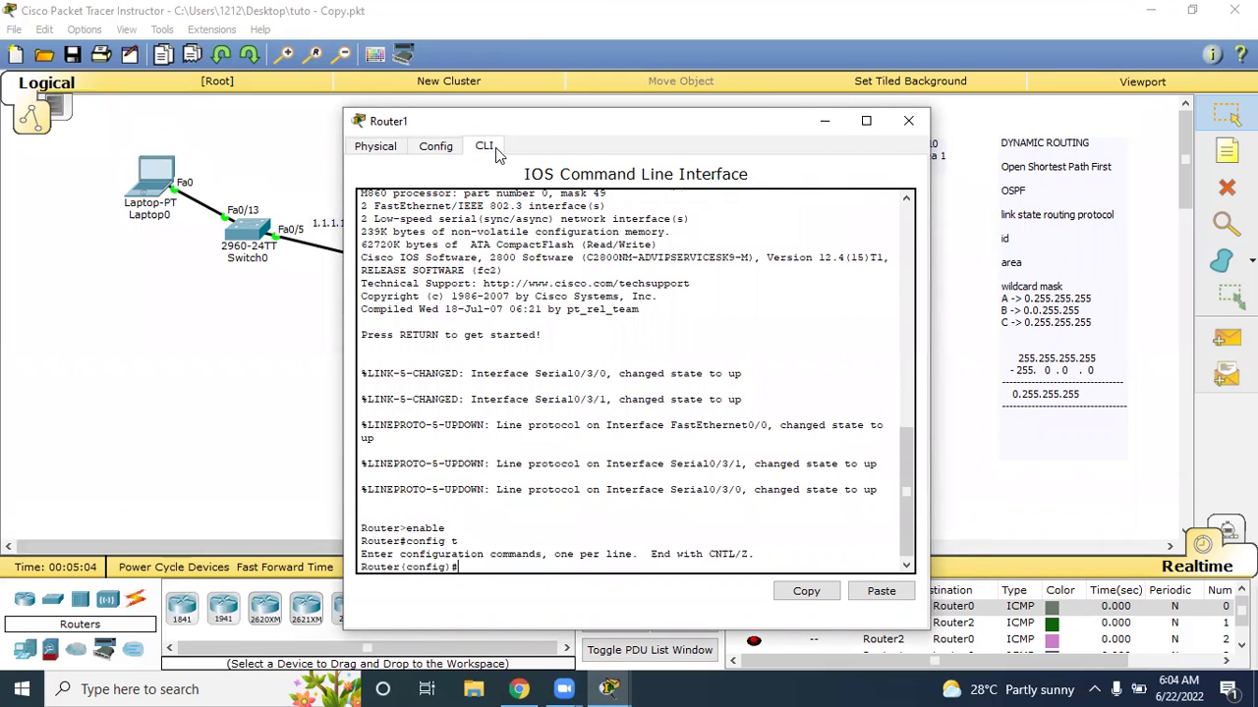
text(router ospf 10)
key(Return)
Add network 4.1.1.2 with wildcard mask 0.255.255.255 in area 1 to Router1's OSPF process
text(network)
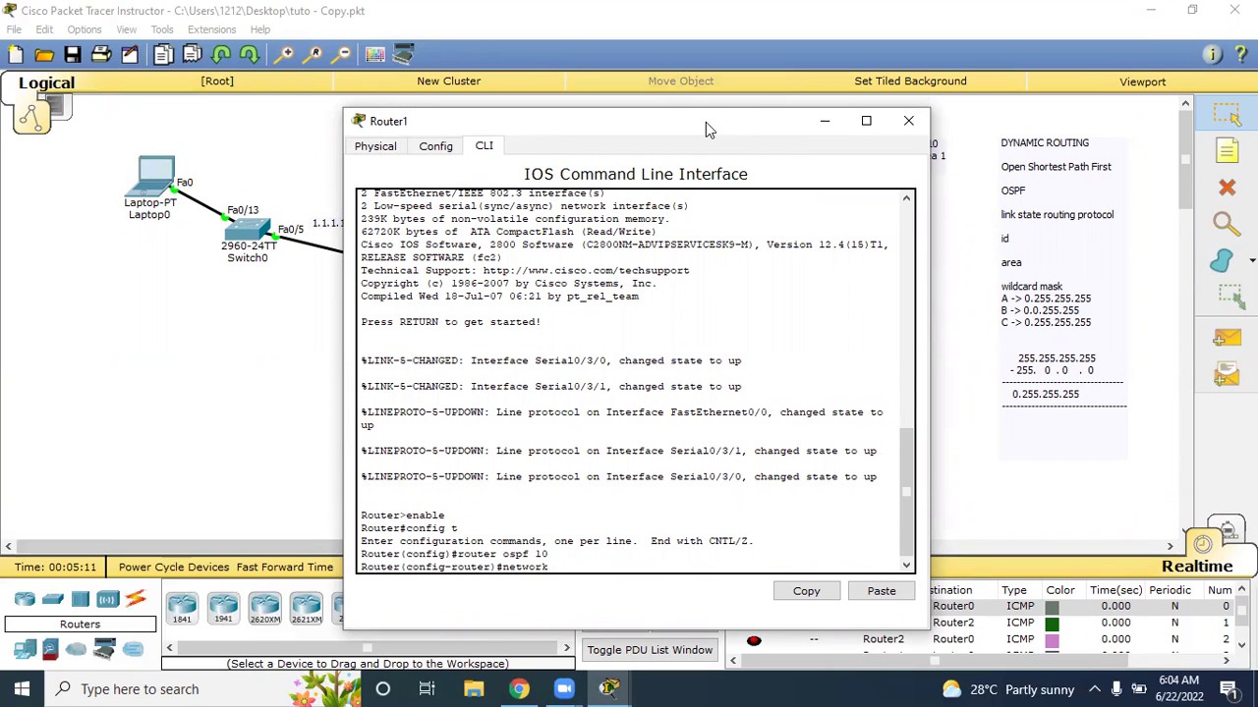
drag(706, 122, 333, 83)
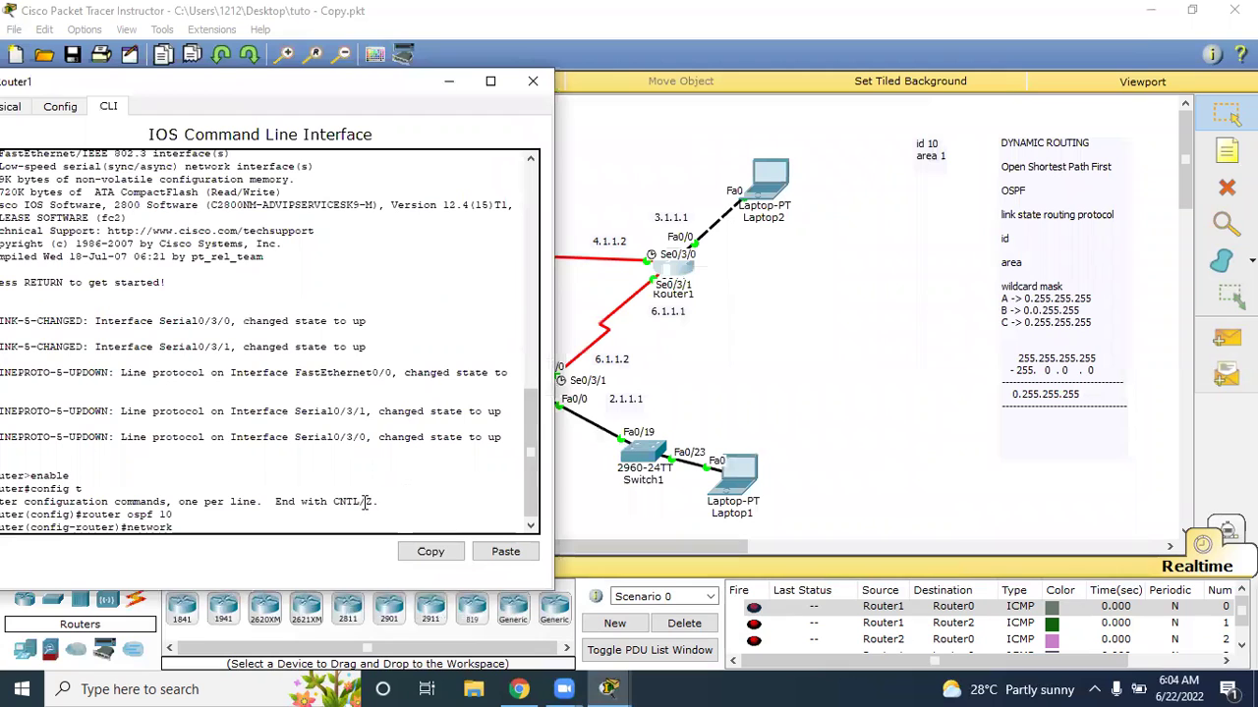
text(4.1.1.2 0.255.255.255 are 1)
key(BackSpace)
key(BackSpace)
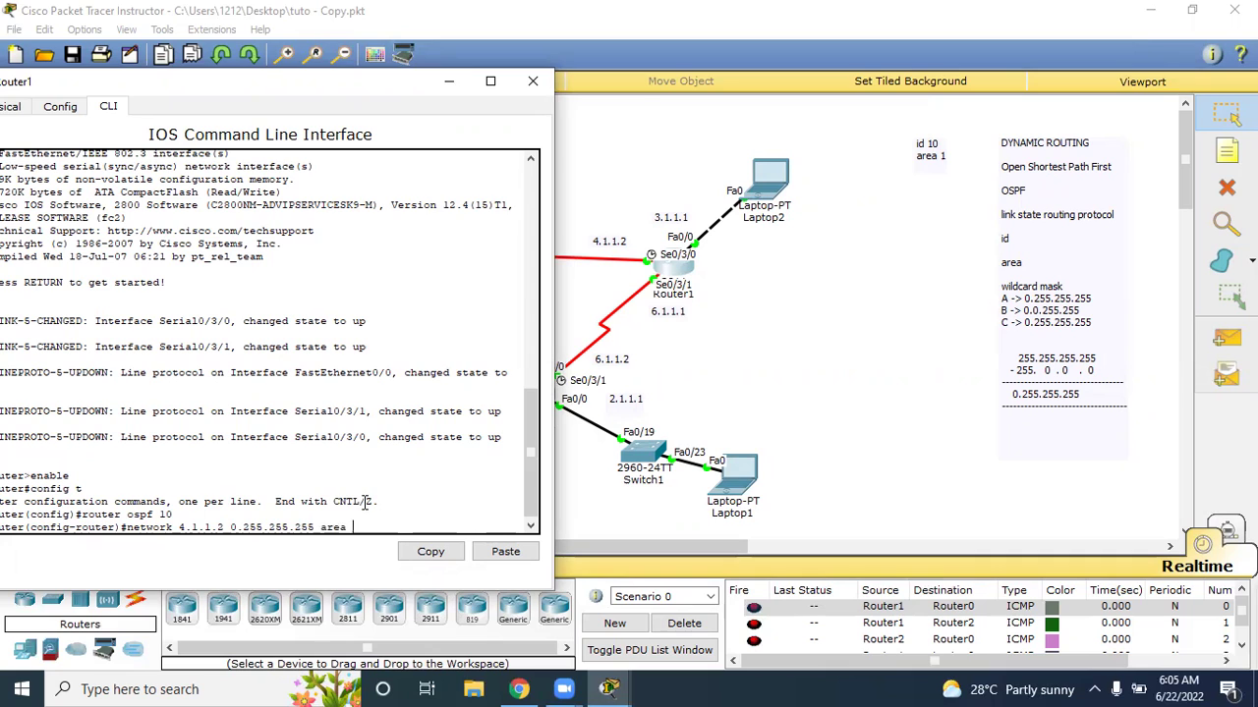
text(1)
key(Return)
Add network 6.1.1.1 with wildcard mask 0.255.255.255 in area 1 to Router1's OSPF process
key(Up)
key(Left)
key(Left)
key(Left)
key(Left)
key(Left)
key(Left)
key(Left)
key(Left)
key(Left)
key(Left)
key(Left)
key(Left)
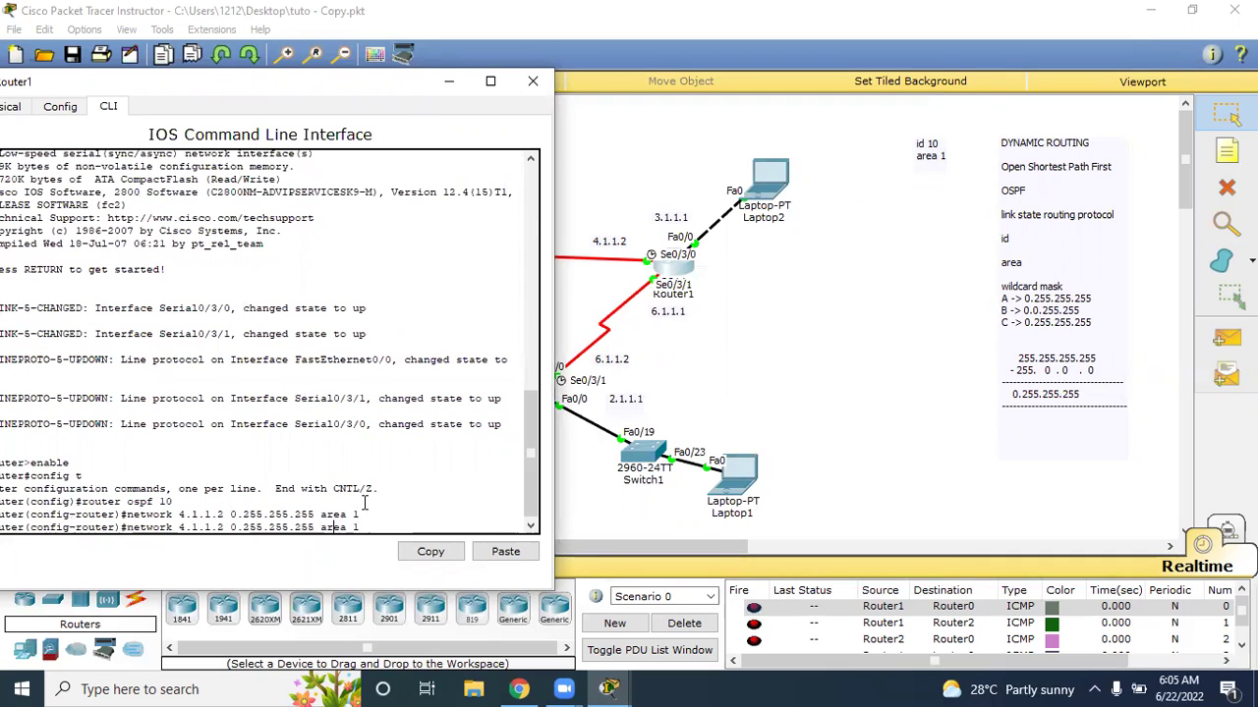
key(BackSpace)
text(1)
key(BackSpace)
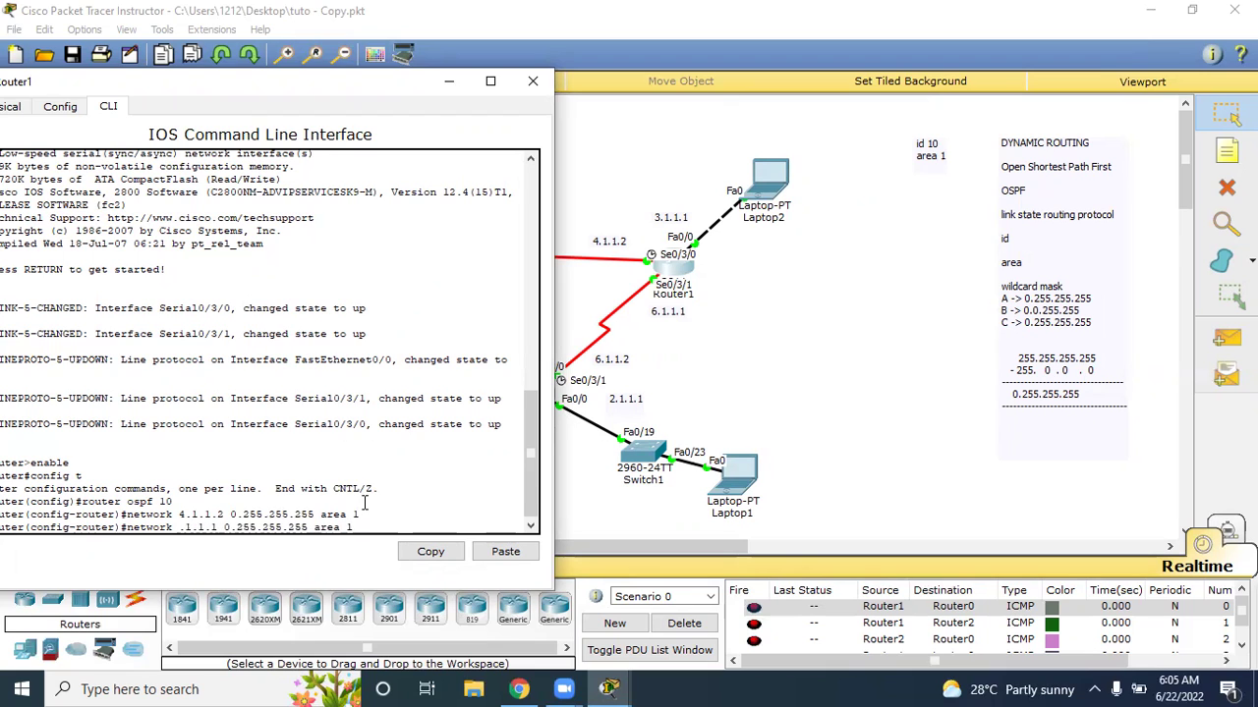
text(6)
key(Return)
Add Router1's LAN network 3.1.1.1 with wildcard mask 0.255.255.255 in area 1 to its OSPF process
key(Up)
key(Left)
key(Left)
key(Left)
key(Left)
key(Left)
key(Left)
key(Left)
key(Left)
key(Left)
key(Left)
key(Left)
key(BackSpace)
text(3)
key(Return)
Exit Router1's configuration modes back to privileged mode and close its window
text(ex)
key(Return)
text(ex)
key(Return)
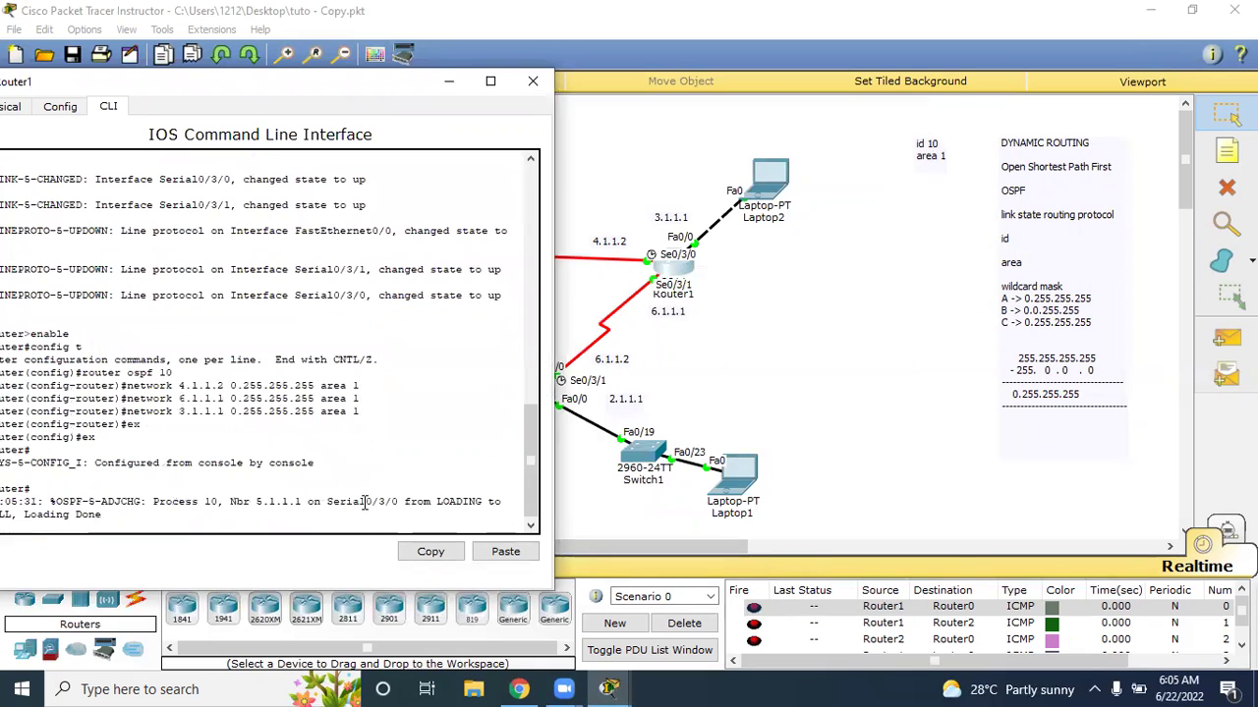
click(533, 81)
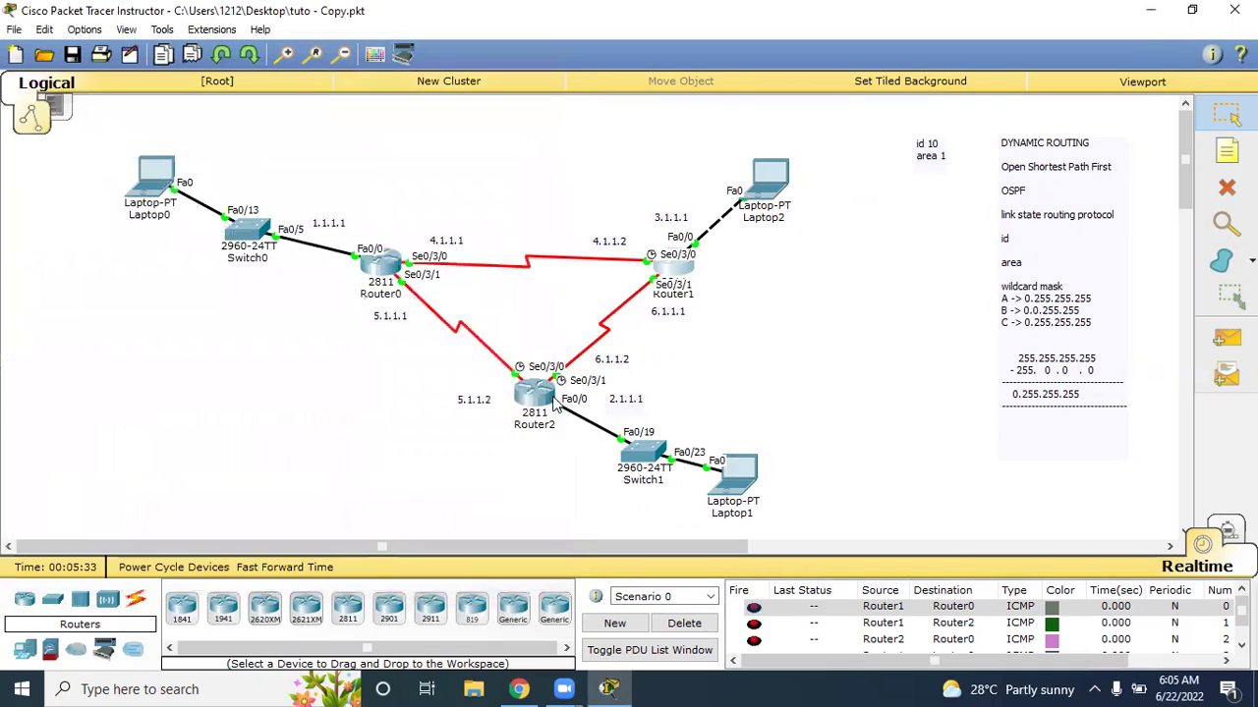
Enter global configuration mode in Router2's command line and start OSPF process 10
click(532, 391)
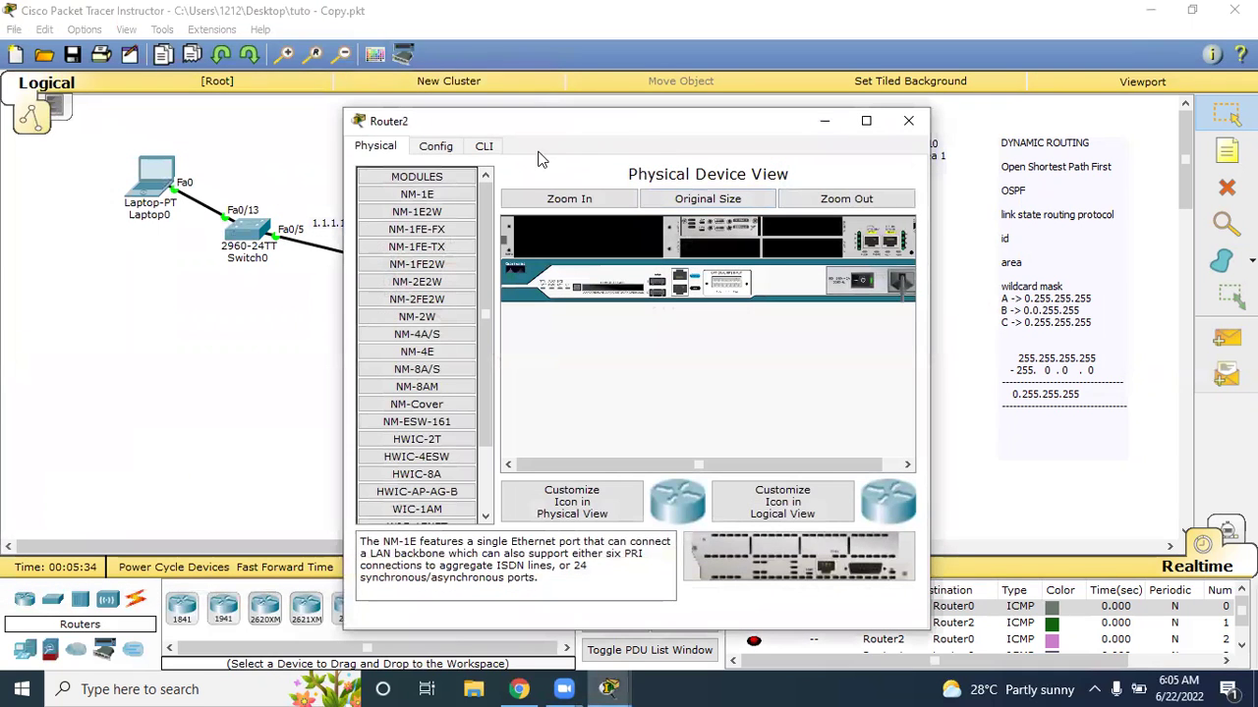
click(485, 146)
key(Return)
text(enable)
key(Return)
text(conf)
text(fig)
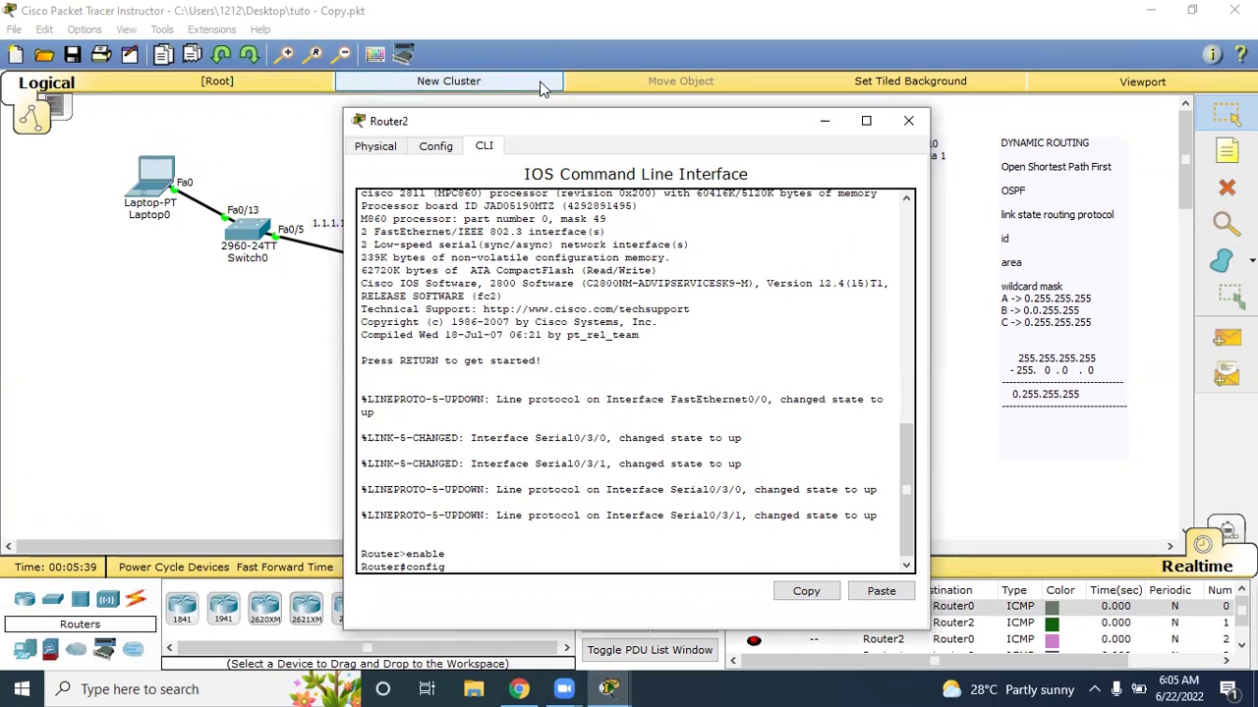
text( t)
key(Return)
text(router ospf 10)
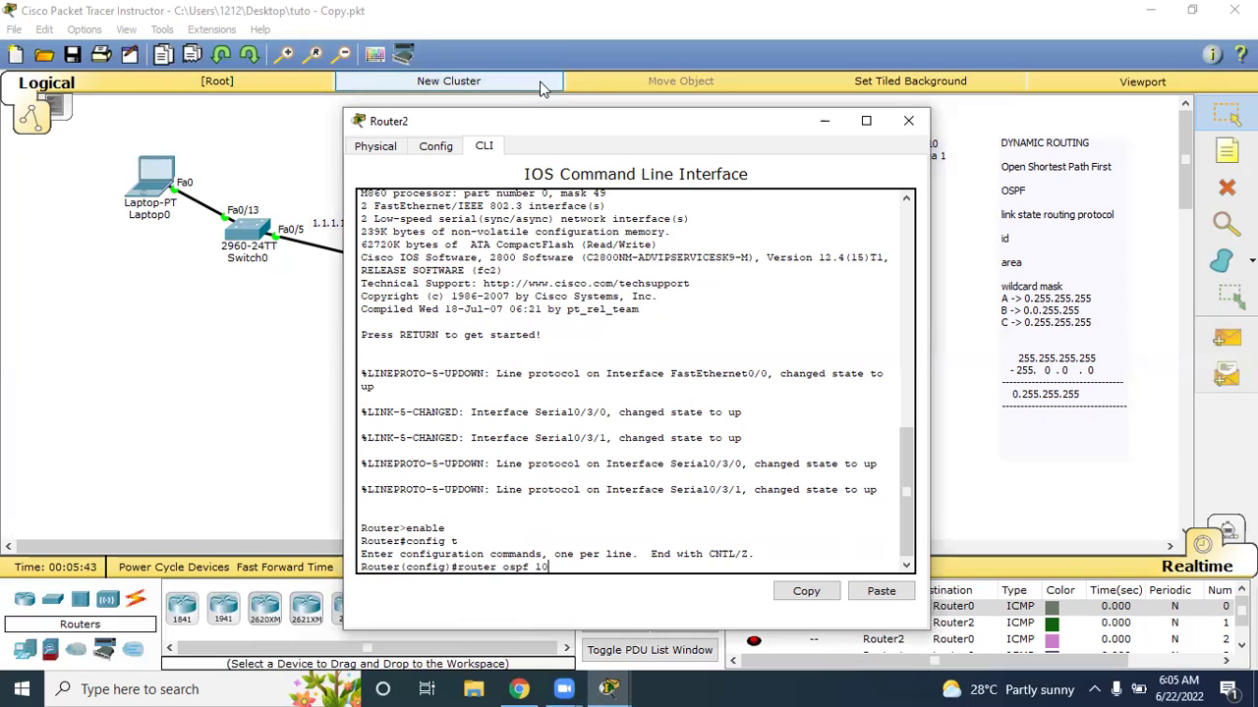
key(Return)
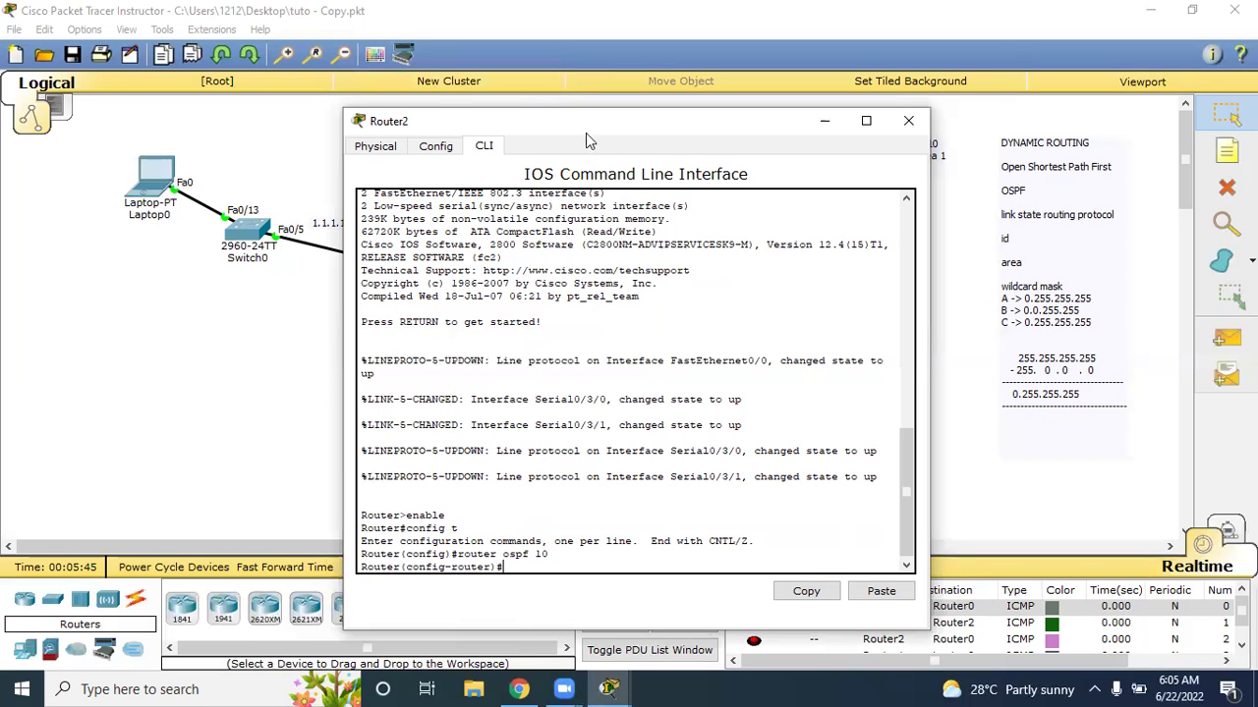
Add network 6.1.1.2 with wildcard mask 0.255.255.255 in area 1 to Router2's OSPF process
drag(627, 126, 985, 109)
text(network)
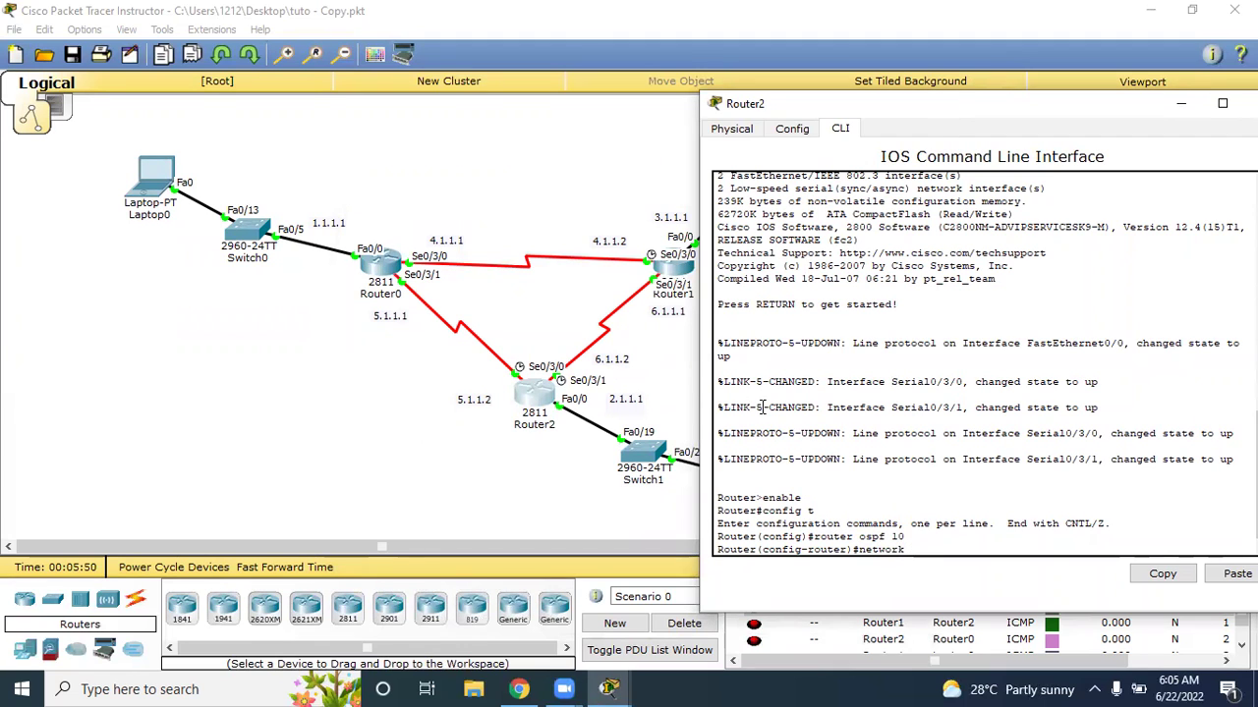
text( 6.1.1.1)
text( 0.255.255.255 area 1)
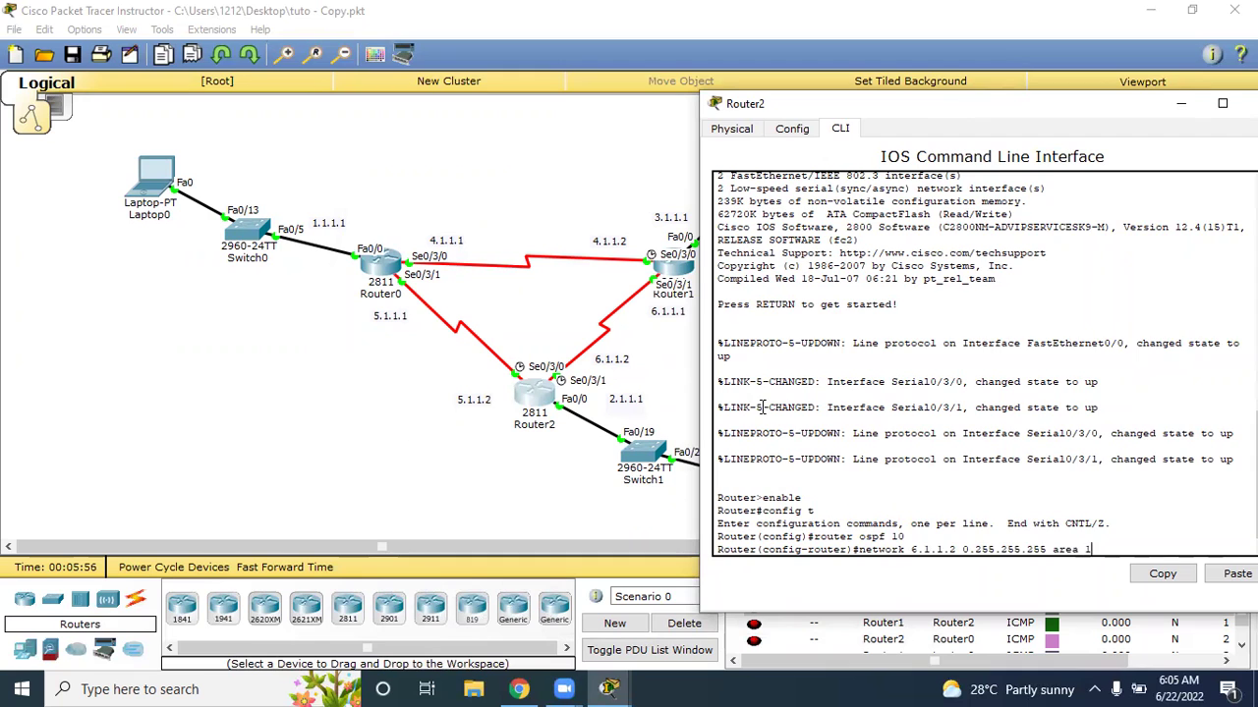
key(Return)
key(Return)
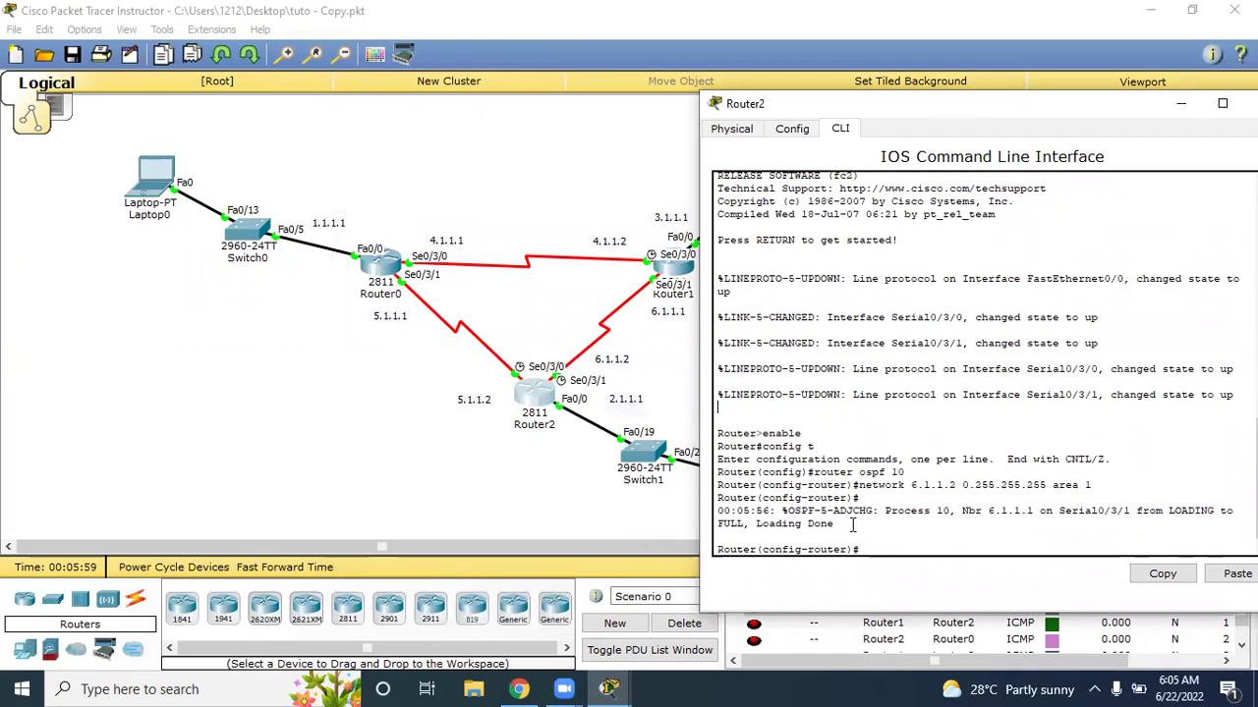
Add network 5.1.1.2 with wildcard mask 0.255.255.255 in area 1 to Router2's OSPF process
key(Up)
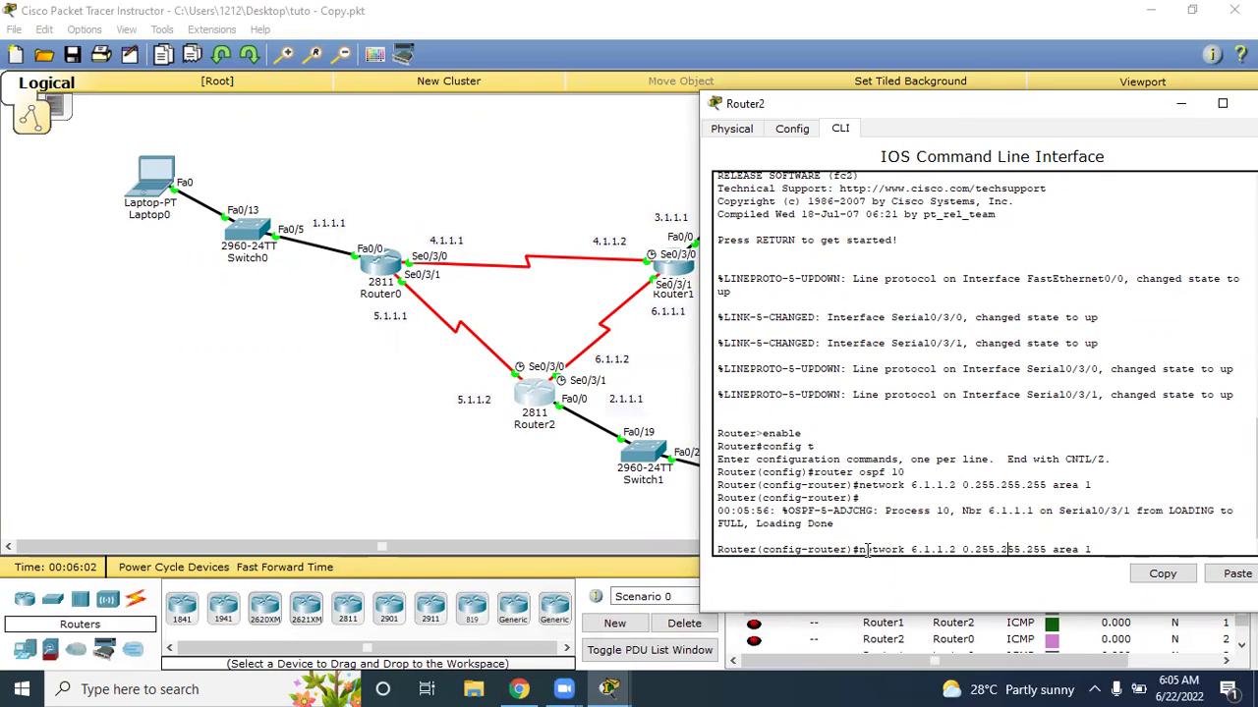
key(Left)
key(Left)
key(Left)
key(Left)
key(Left)
key(Left)
key(Left)
key(Left)
key(Left)
key(Left)
key(Left)
key(Left)
key(Left)
key(Left)
key(Left)
key(Left)
key(Left)
key(Left)
key(Left)
key(Left)
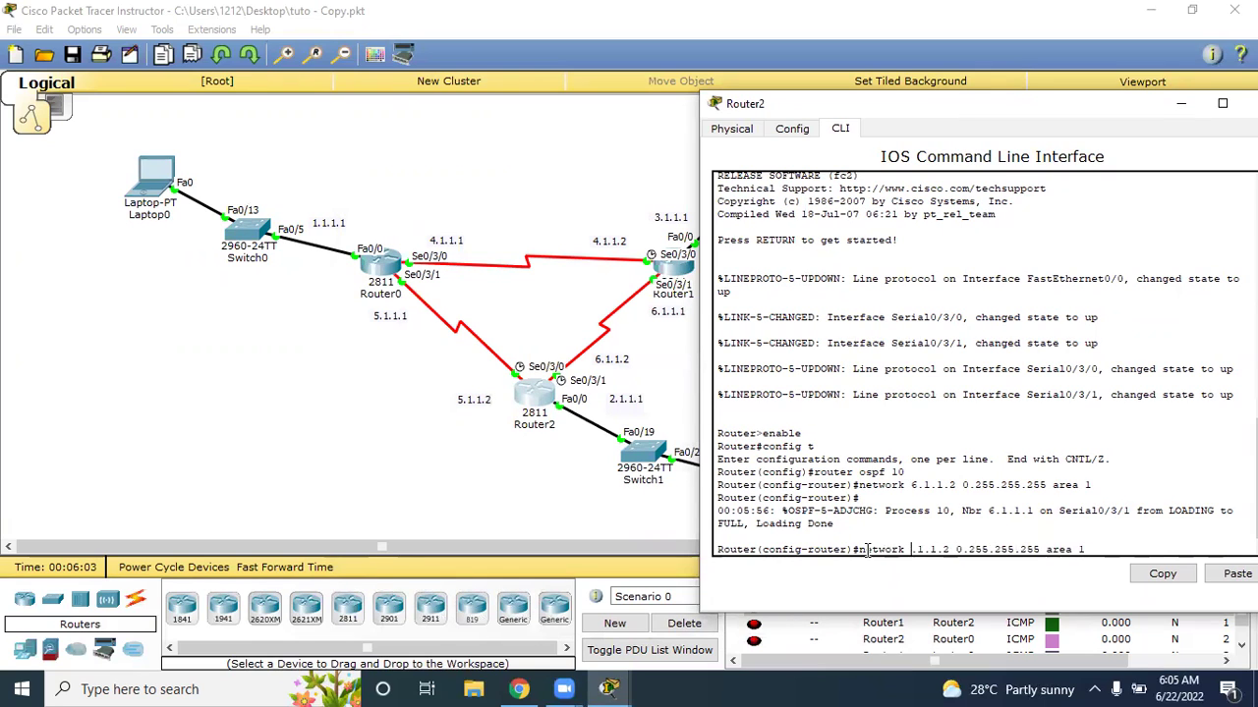
key(BackSpace)
text(5)
key(Return)
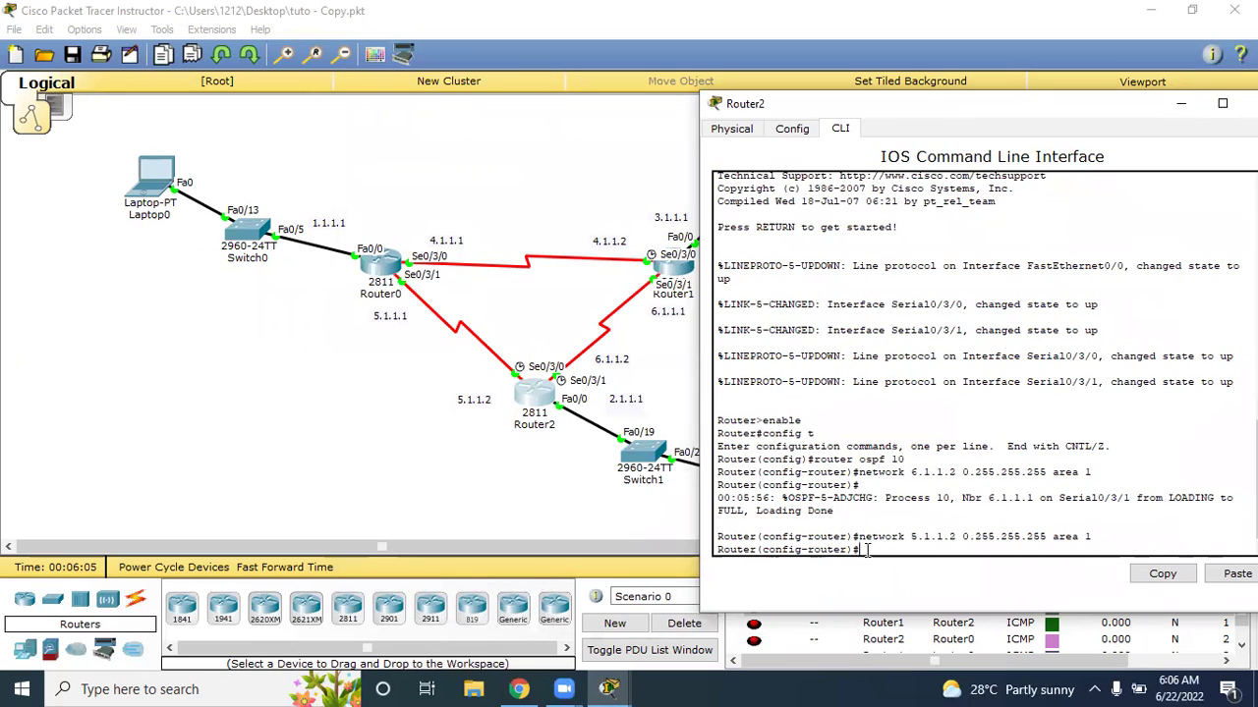
Add Router2's LAN network 2.1.1.1 with wildcard mask 0.255.255.255 in area 1 to its OSPF process
key(Up)
key(Left)
key(BackSpace)
text(1)
key(Left)
key(Left)
key(Left)
key(Left)
key(BackSpace)
text(2)
key(Return)
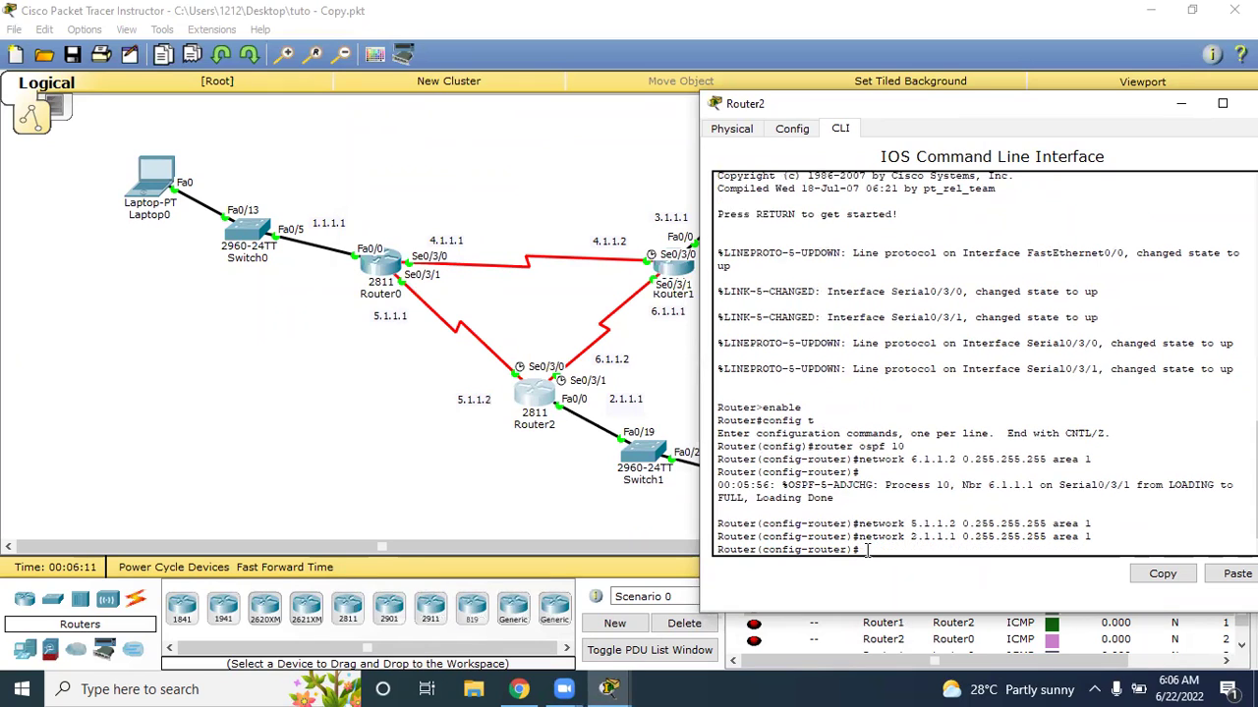
Exit Router2's router and global configuration modes back to privileged mode
text(ex)
key(Return)
text(ex)
key(Return)
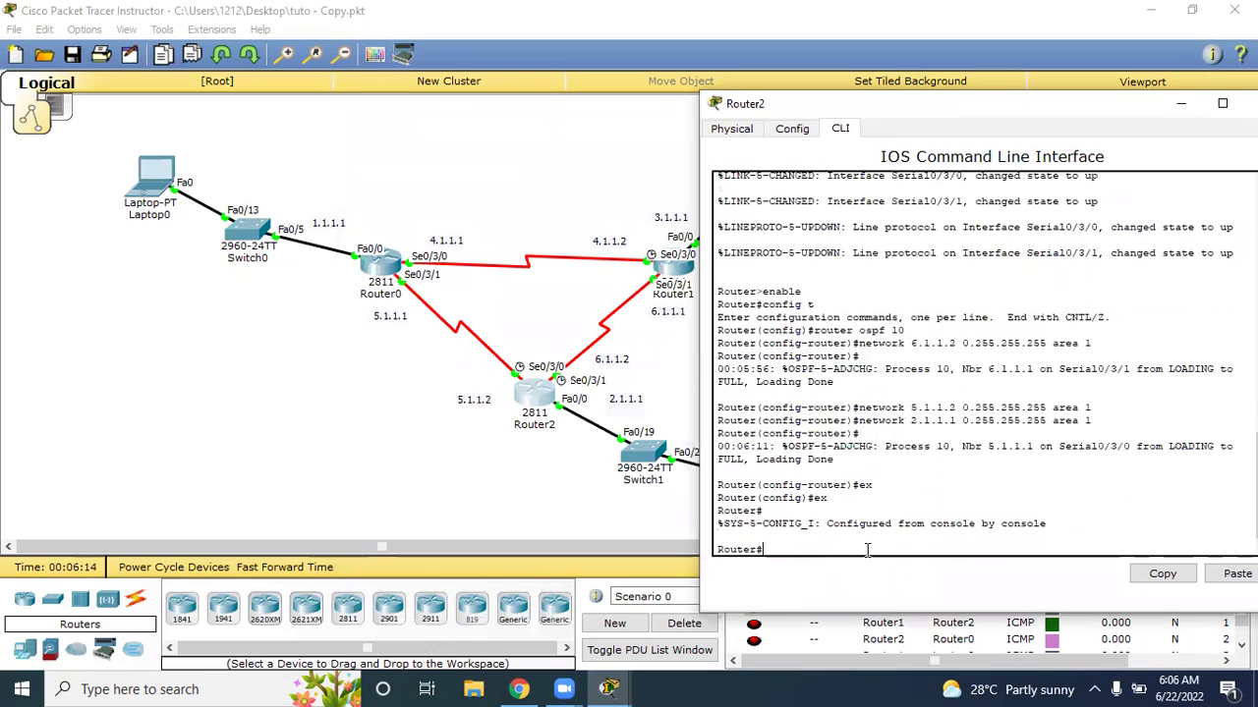
Display Router2's routing table with the show ip route command
drag(1049, 111, 969, 93)
text(show i)
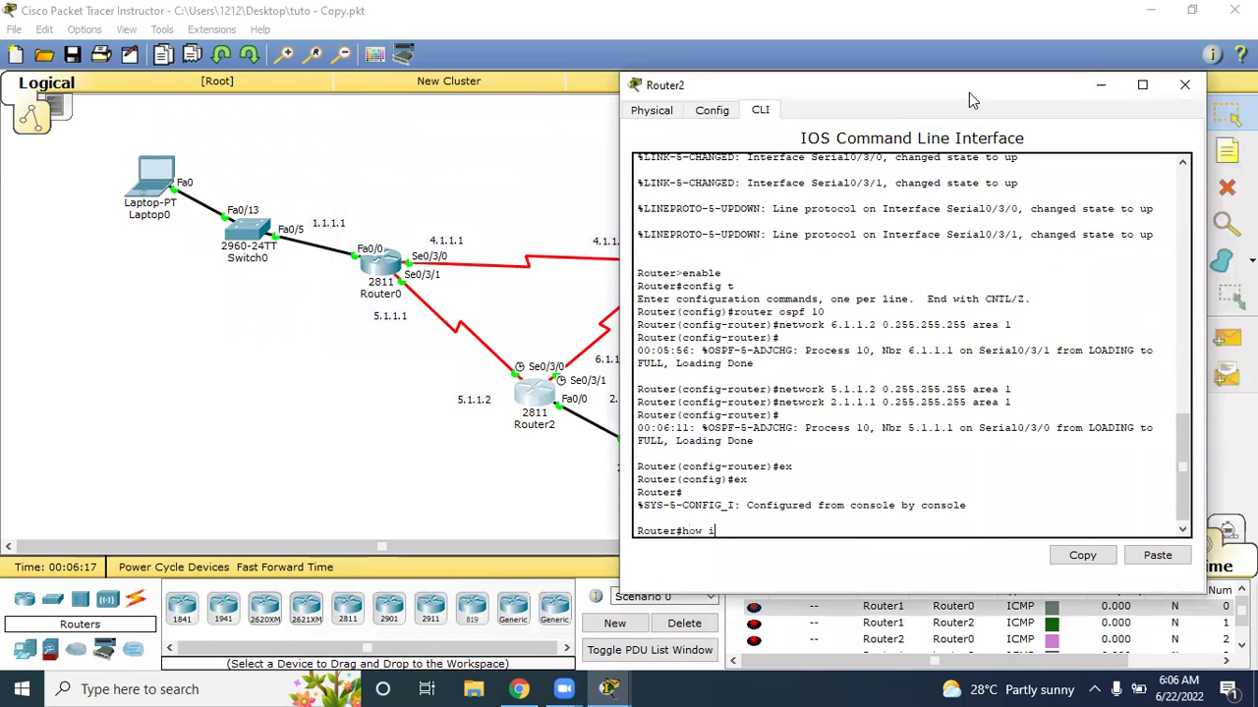
text(p route)
key(Return)
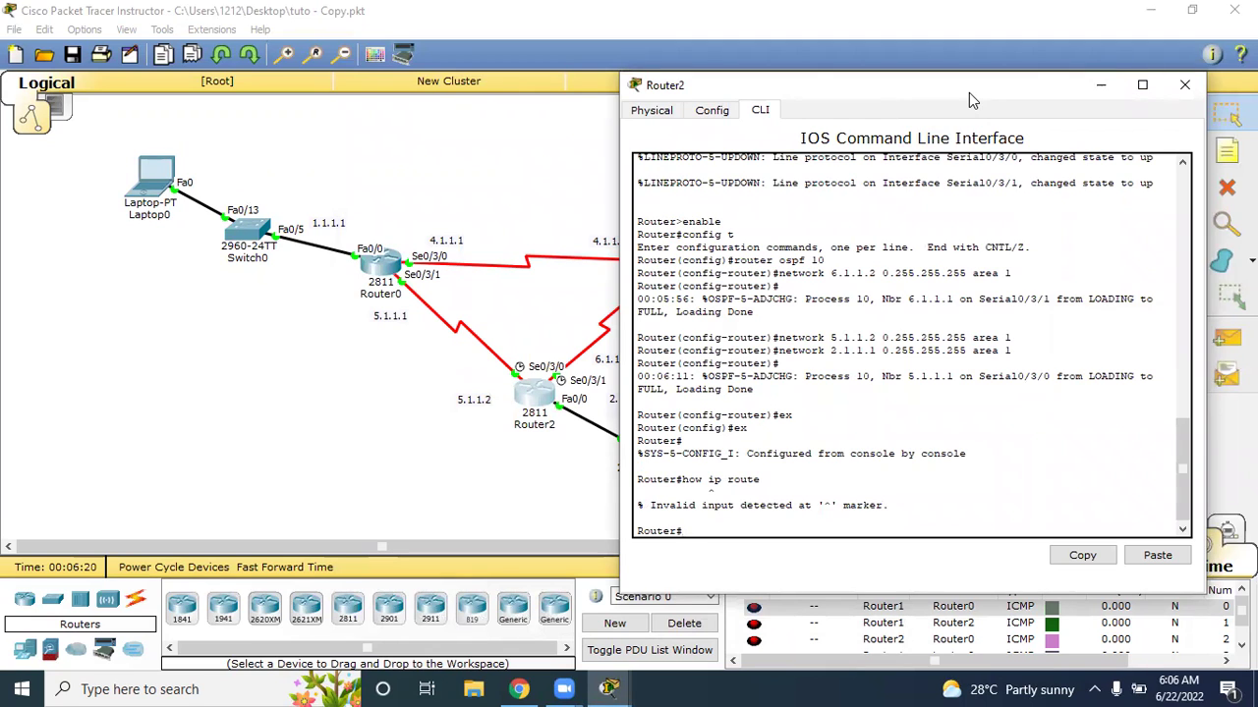
key(Return)
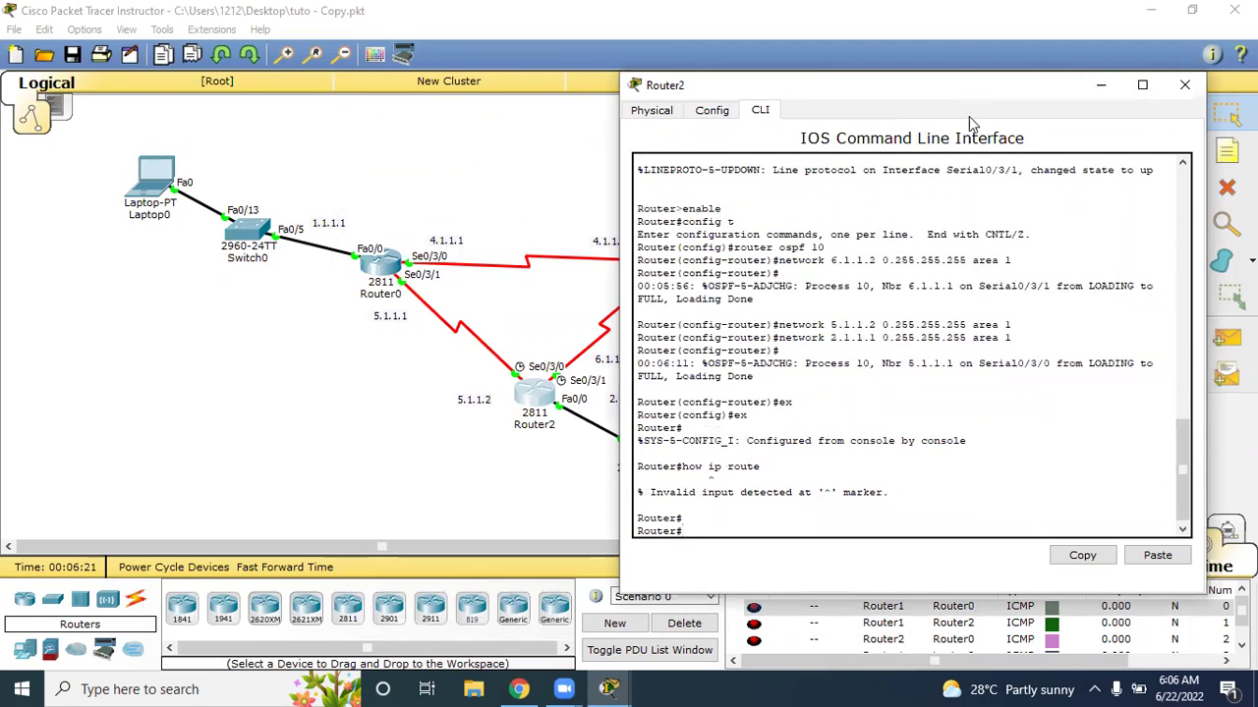
text(show ip)
text( route)
key(Return)
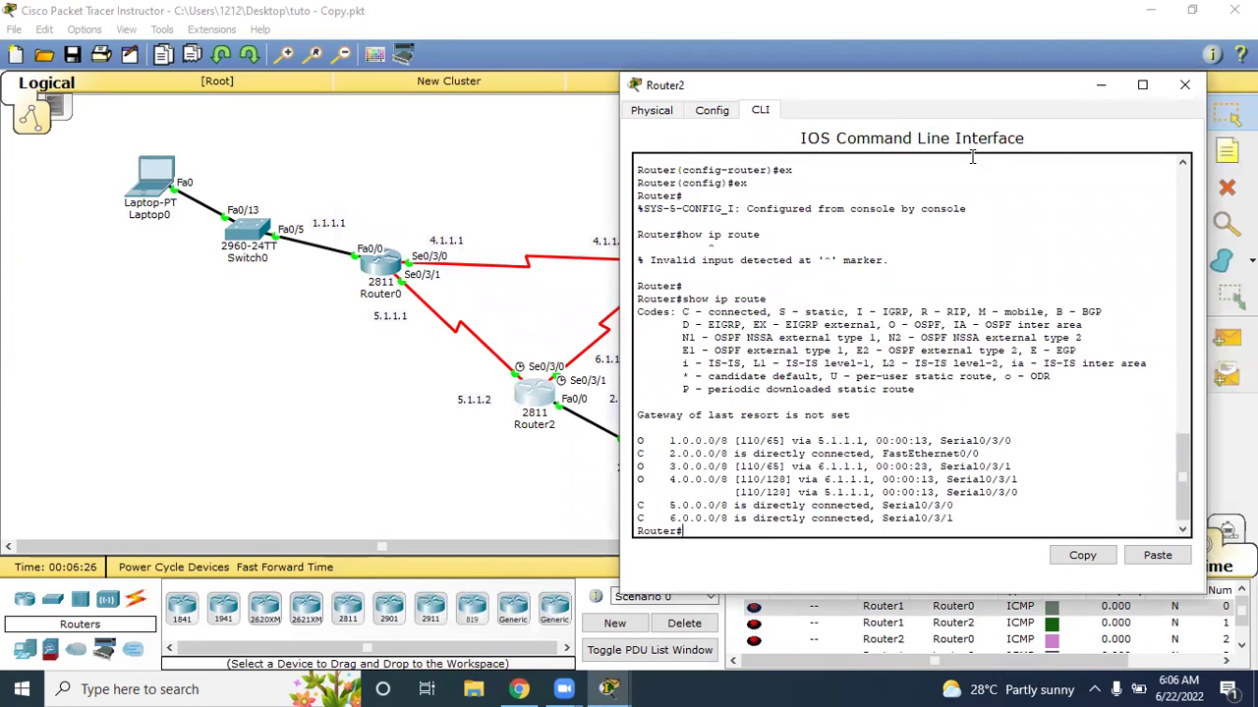
Compare the connected and OSPF entries in Router2's routing table with the topology and the code legend, and close its window
drag(817, 84, 1021, 87)
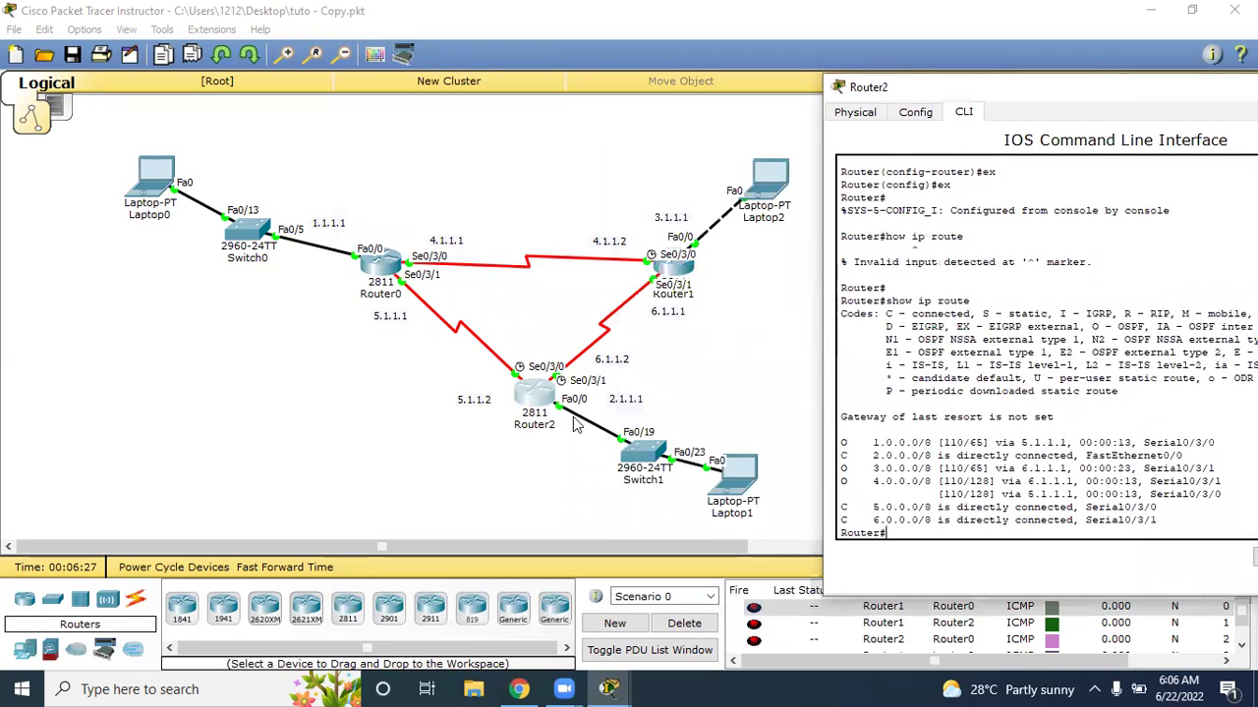
drag(861, 456, 878, 455)
drag(874, 507, 843, 503)
click(853, 515)
drag(840, 456, 845, 456)
click(845, 456)
drag(1093, 326, 1145, 328)
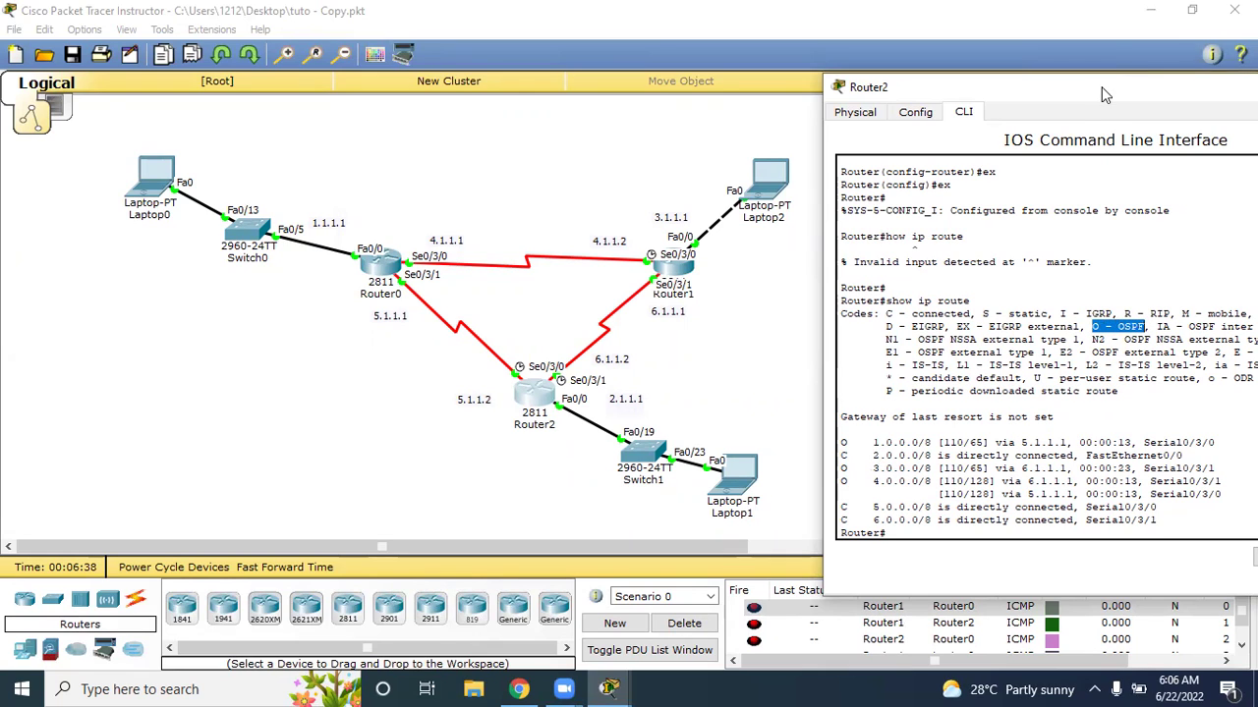
drag(1101, 87, 616, 263)
click(903, 265)
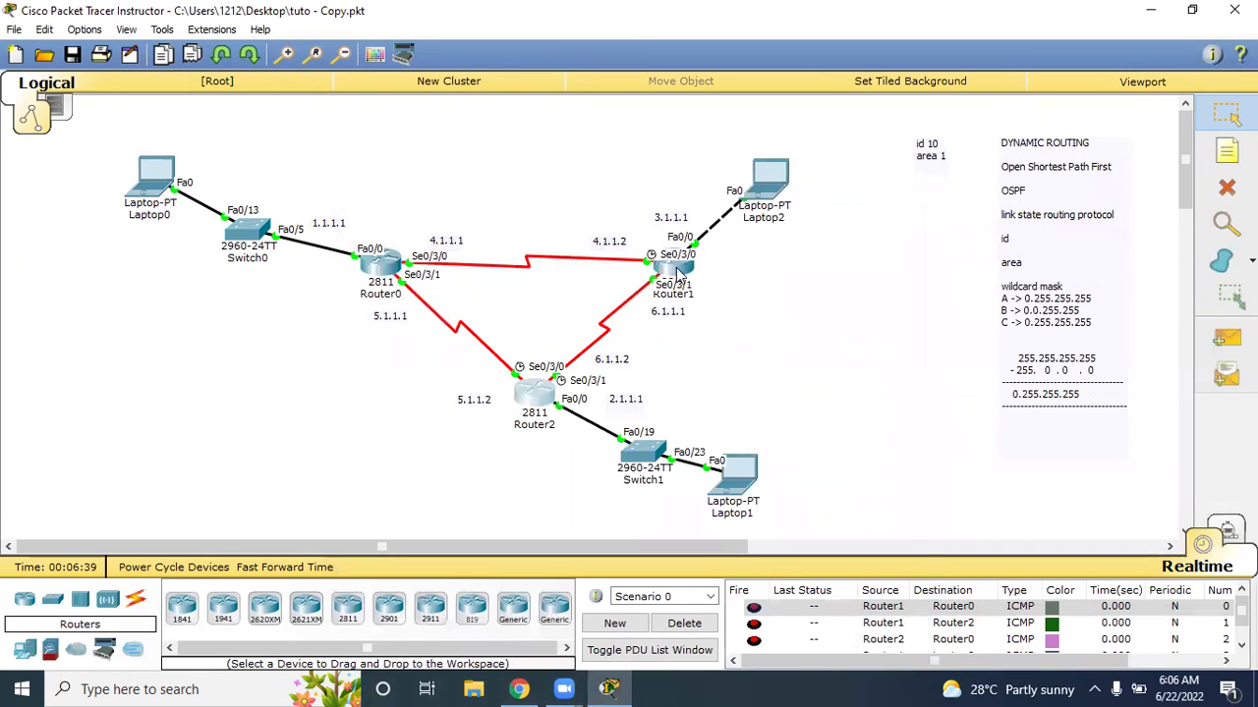
Open Router1's command line and display its routing table with show ip route
click(681, 278)
key(Return)
key(Return)
text(show ip route)
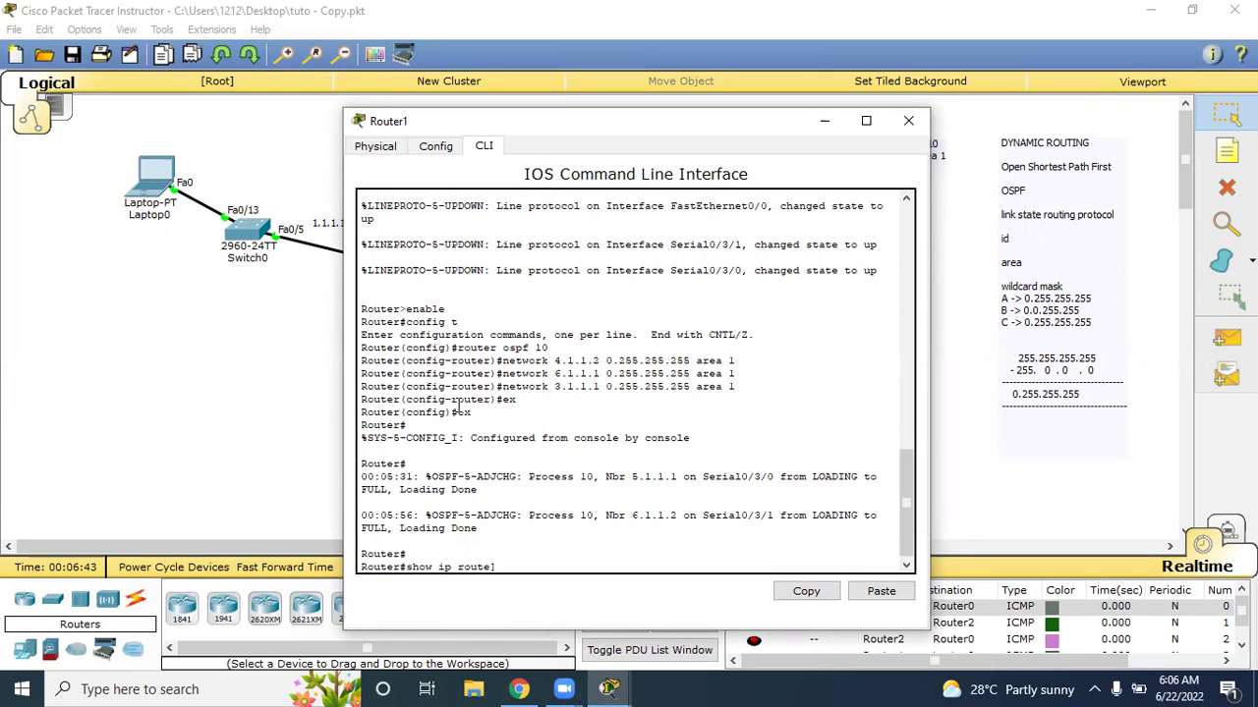
key(Return)
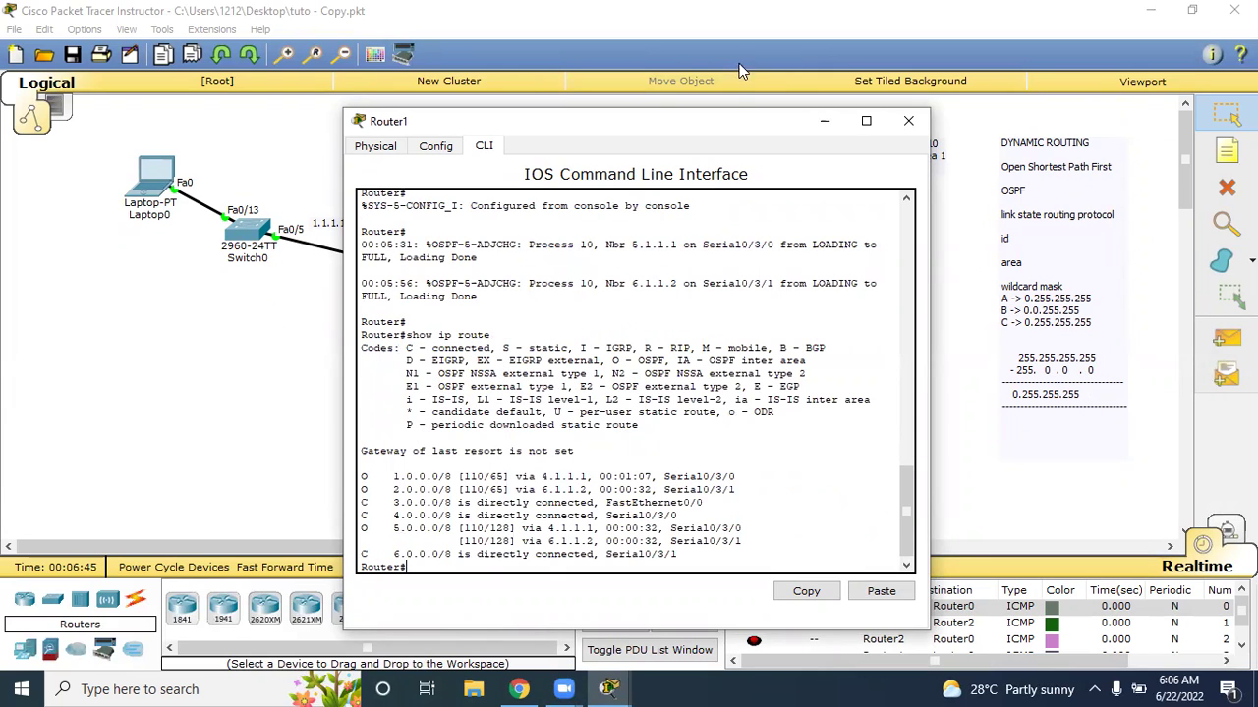
Compare the connected and OSPF entries in Router1's routing table with the topology, and close its window
drag(688, 128, 1146, 127)
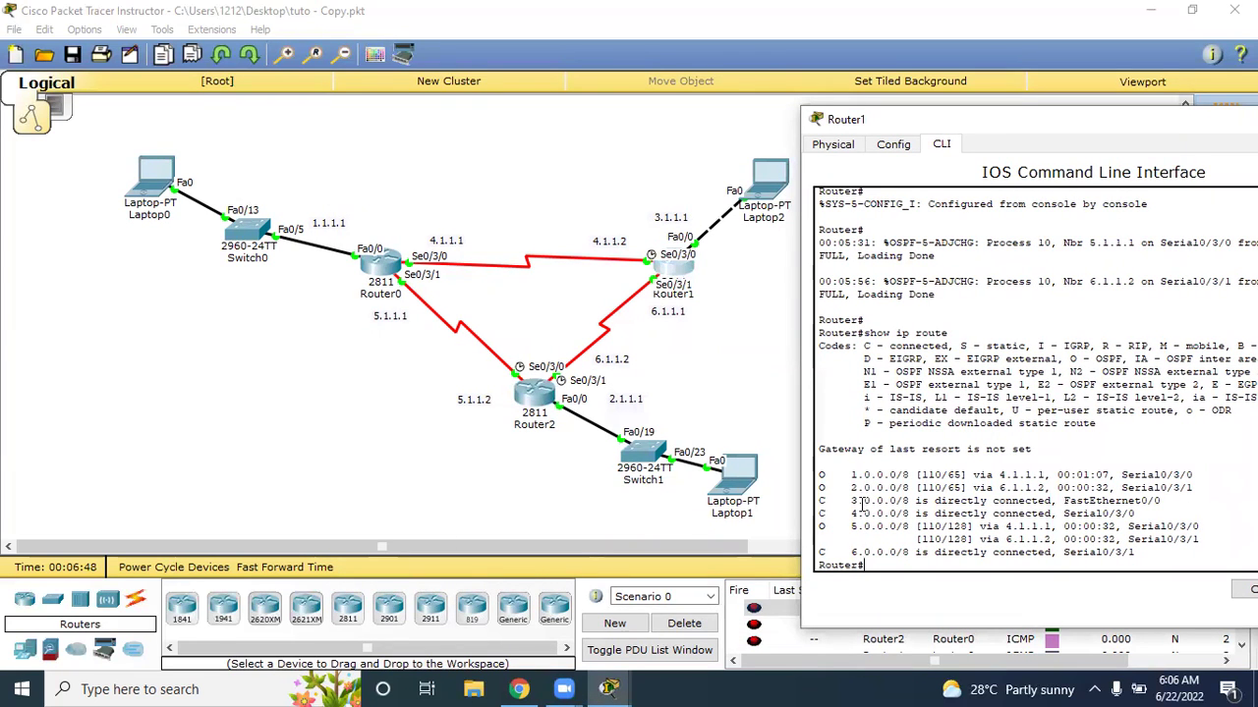
drag(839, 520, 849, 502)
drag(851, 552, 857, 552)
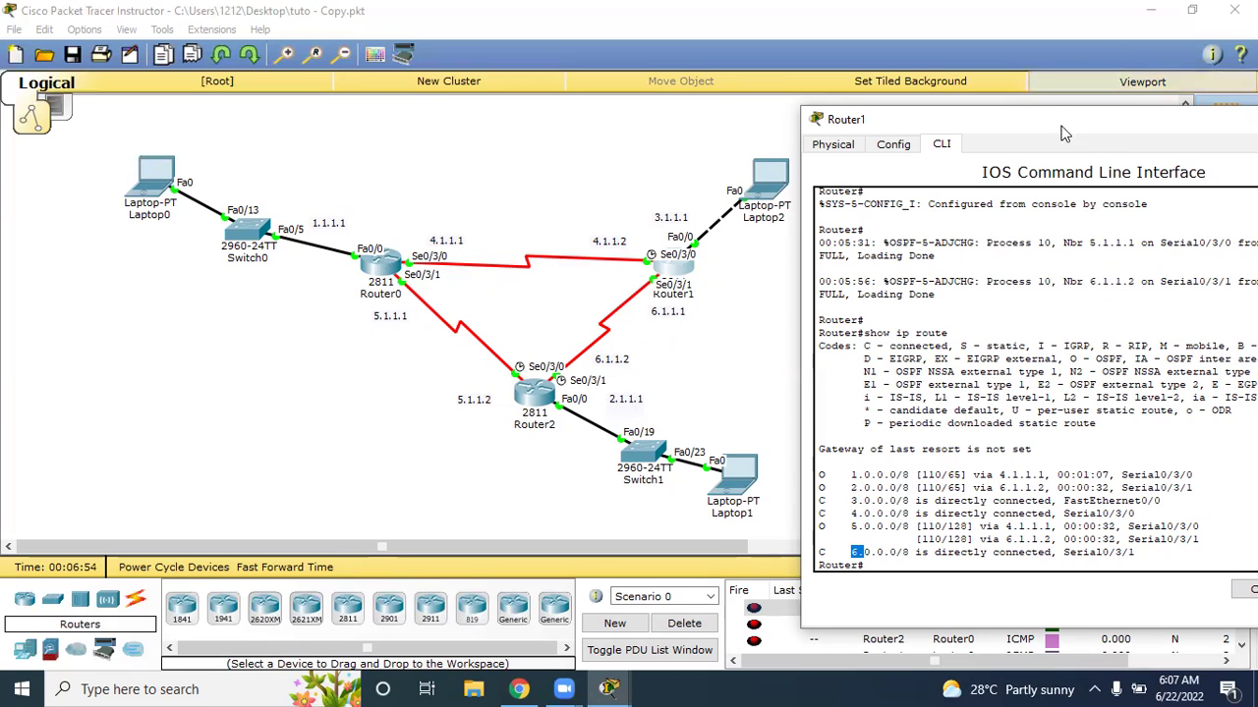
drag(1063, 133, 825, 152)
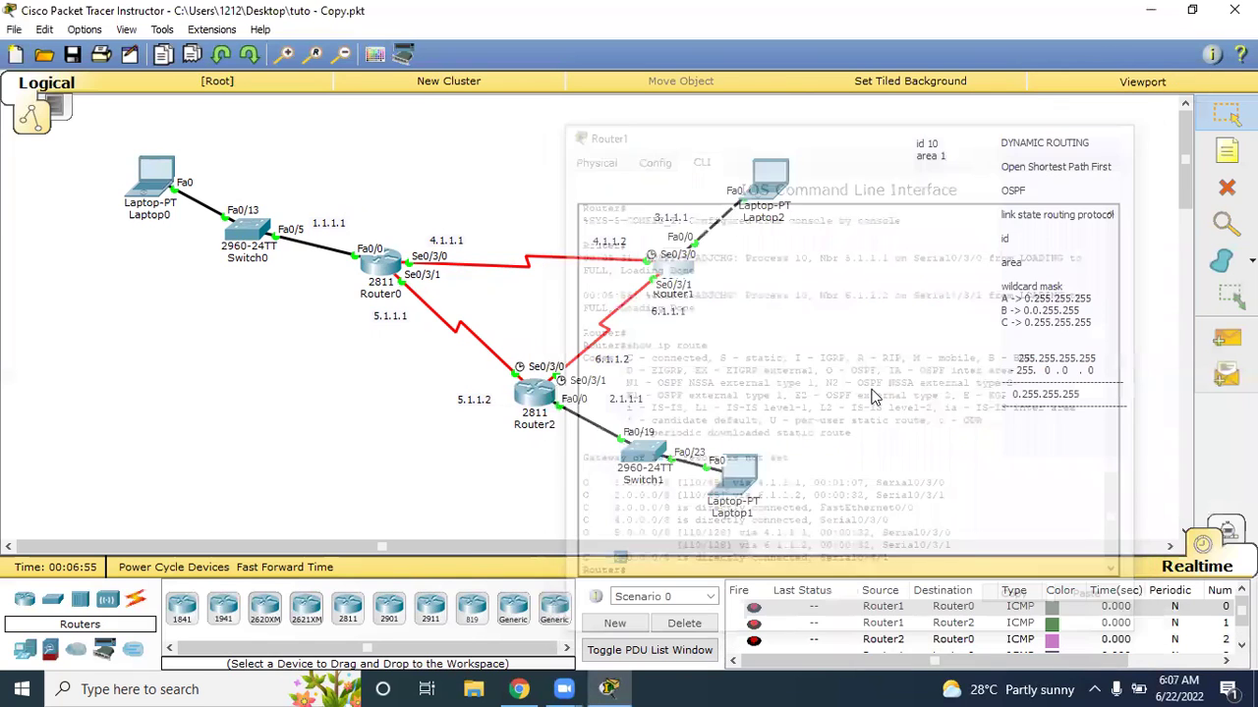
Clear the old test packets from Scenario 0 and send a simple PDU from Laptop2 to Laptop0
click(688, 624)
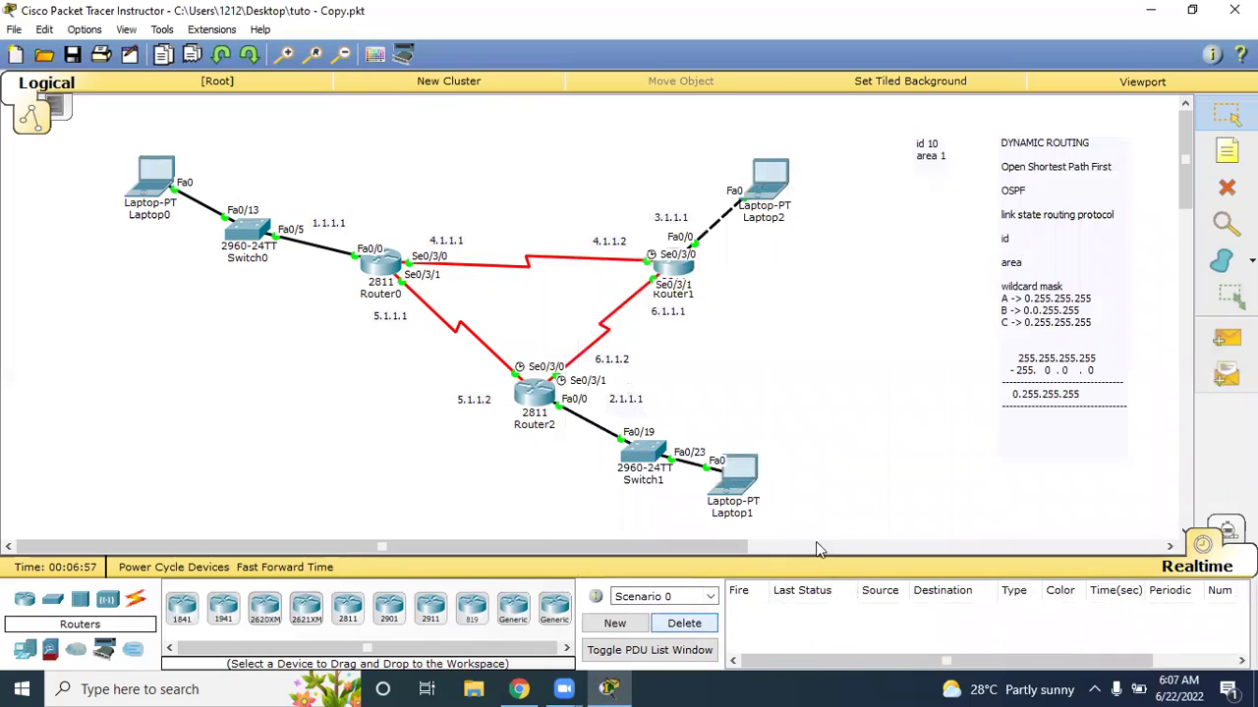
click(1226, 337)
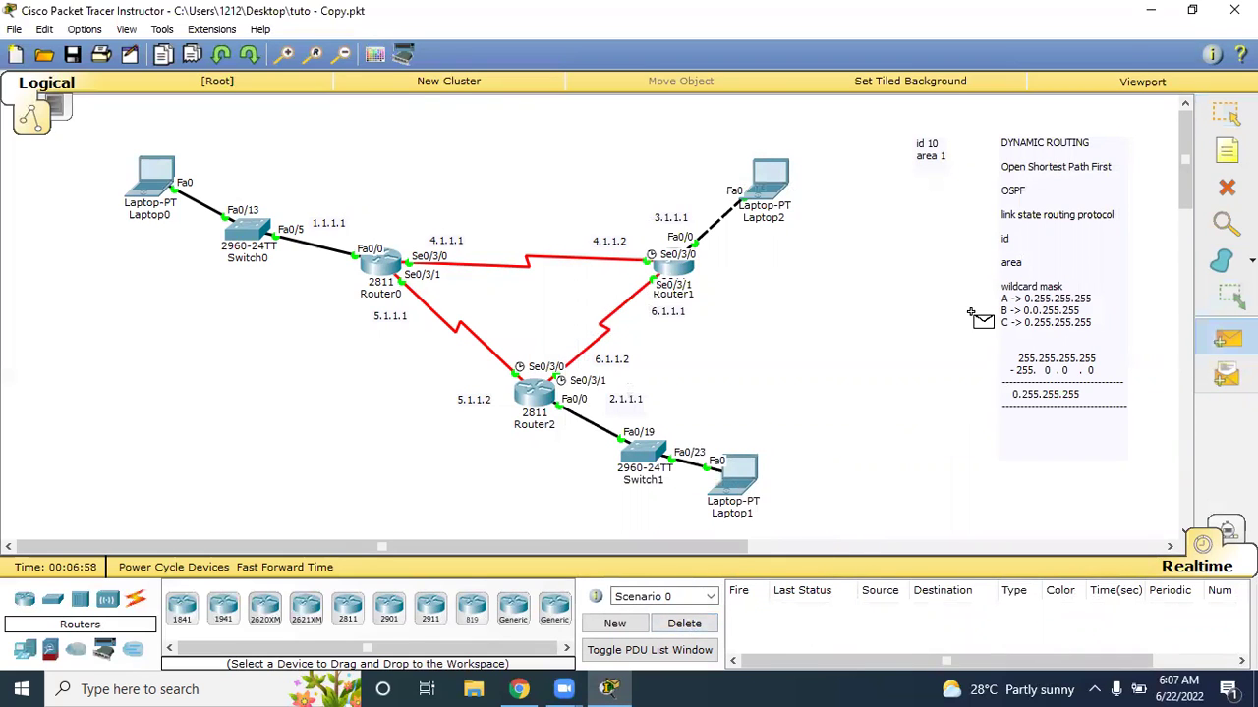
click(767, 203)
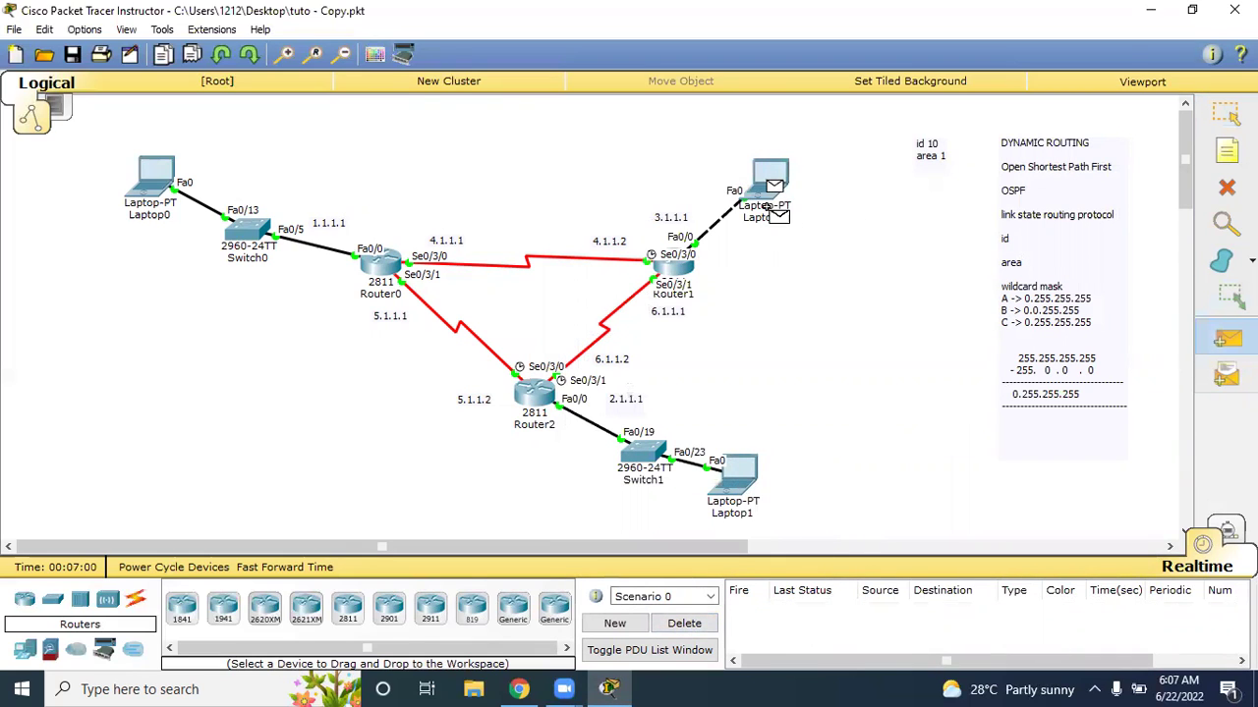
click(159, 170)
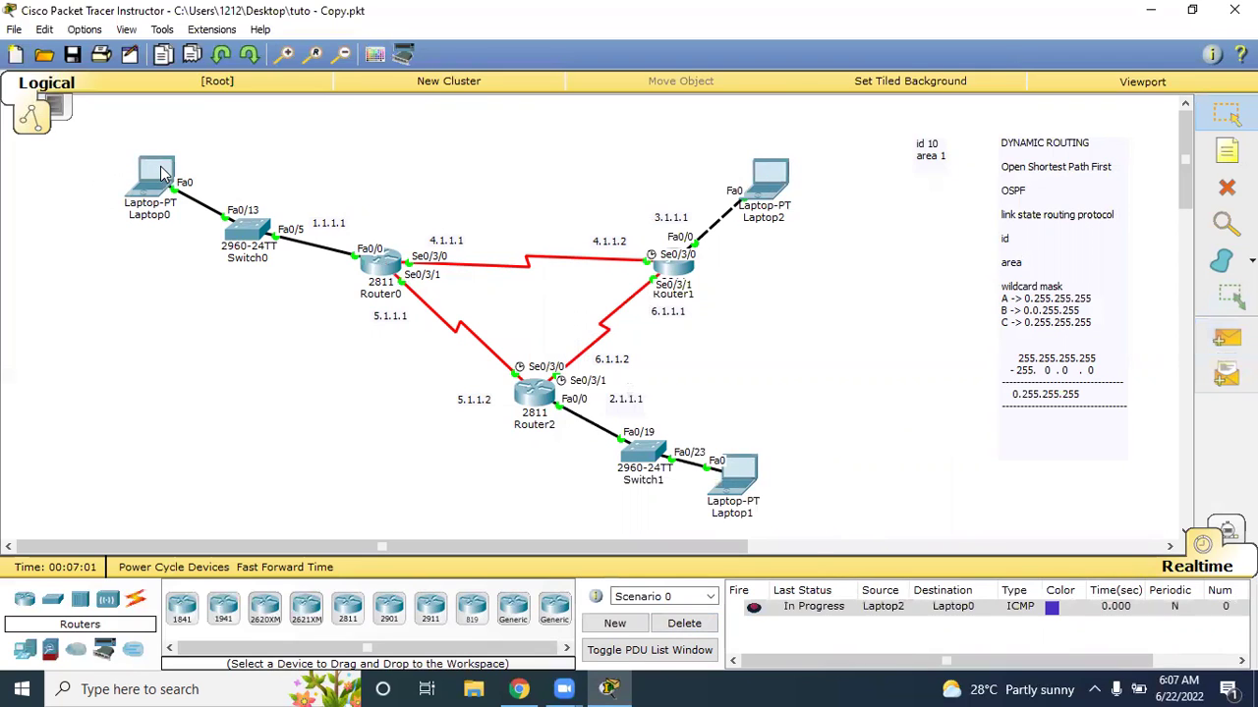
Test both directions between Laptop1 and Laptop0 by sending a simple PDU from each laptop to the other
click(754, 609)
click(1226, 338)
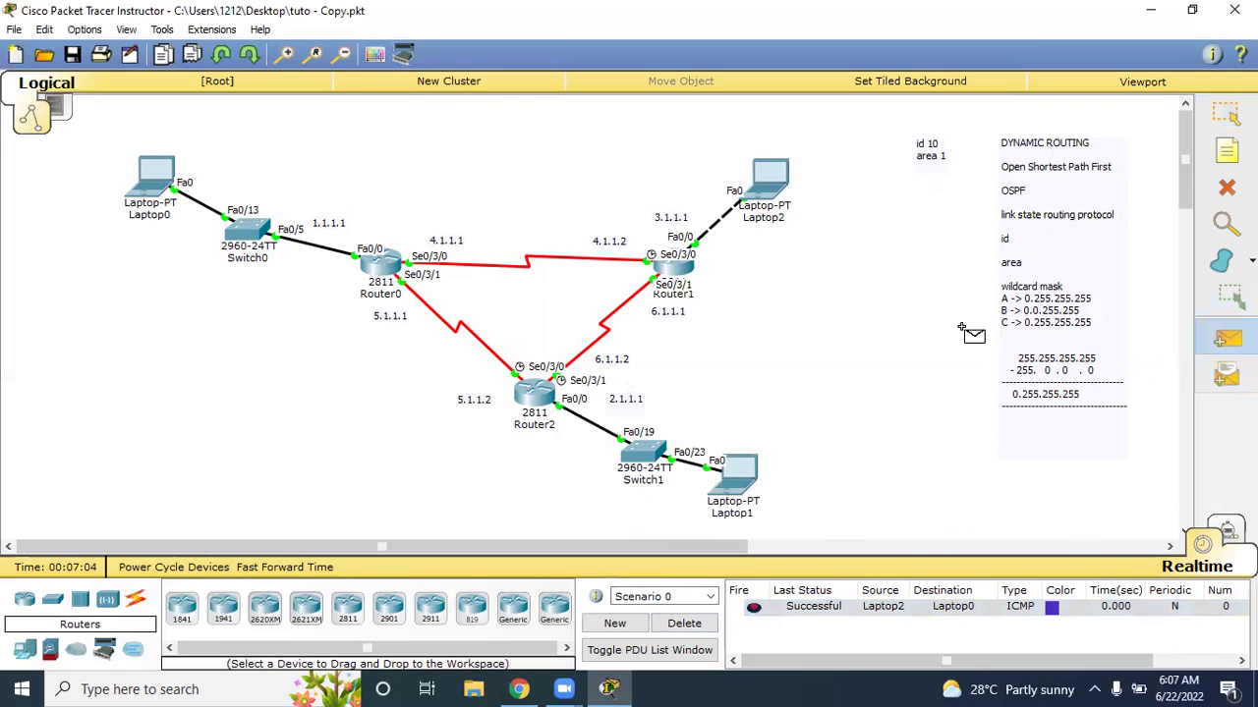
click(160, 177)
click(1226, 338)
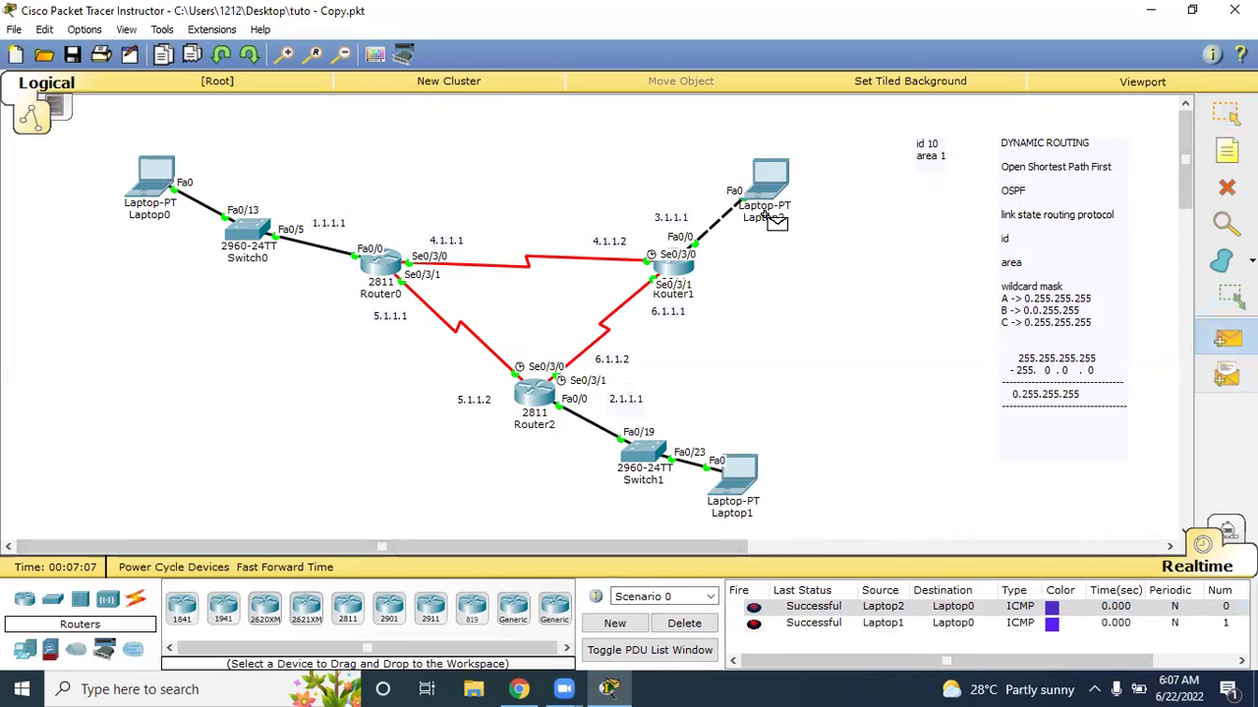
click(173, 177)
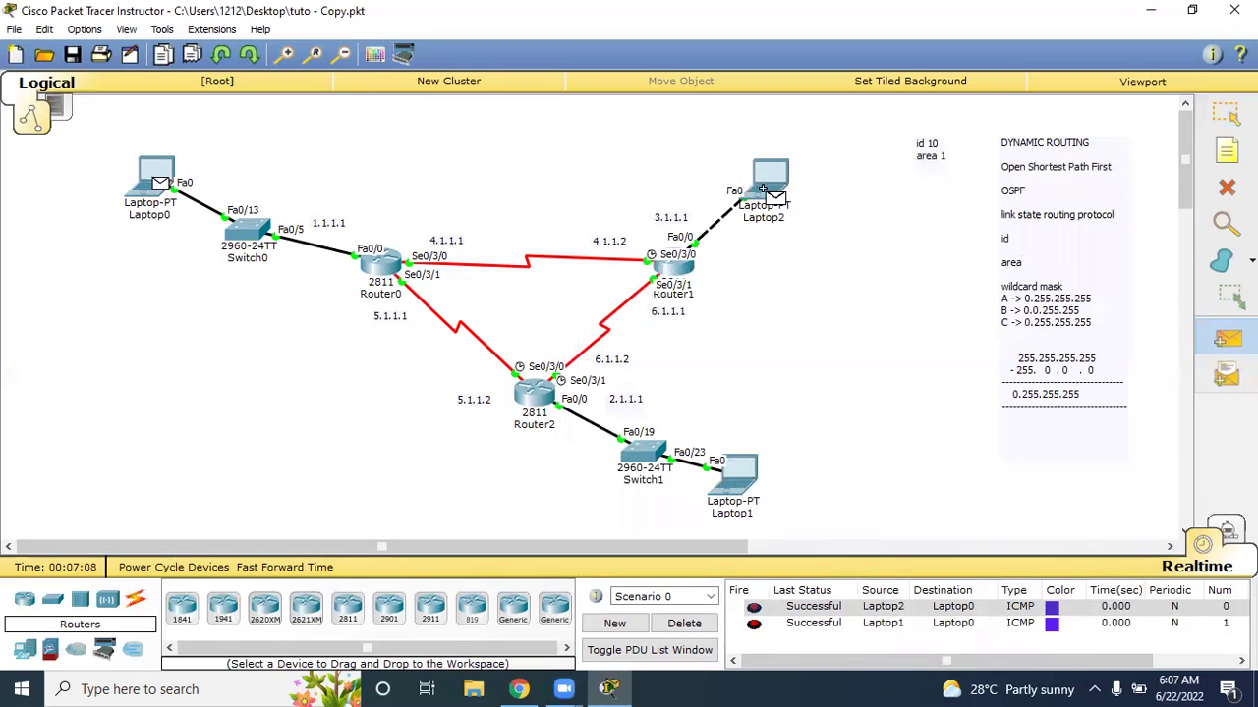
click(736, 468)
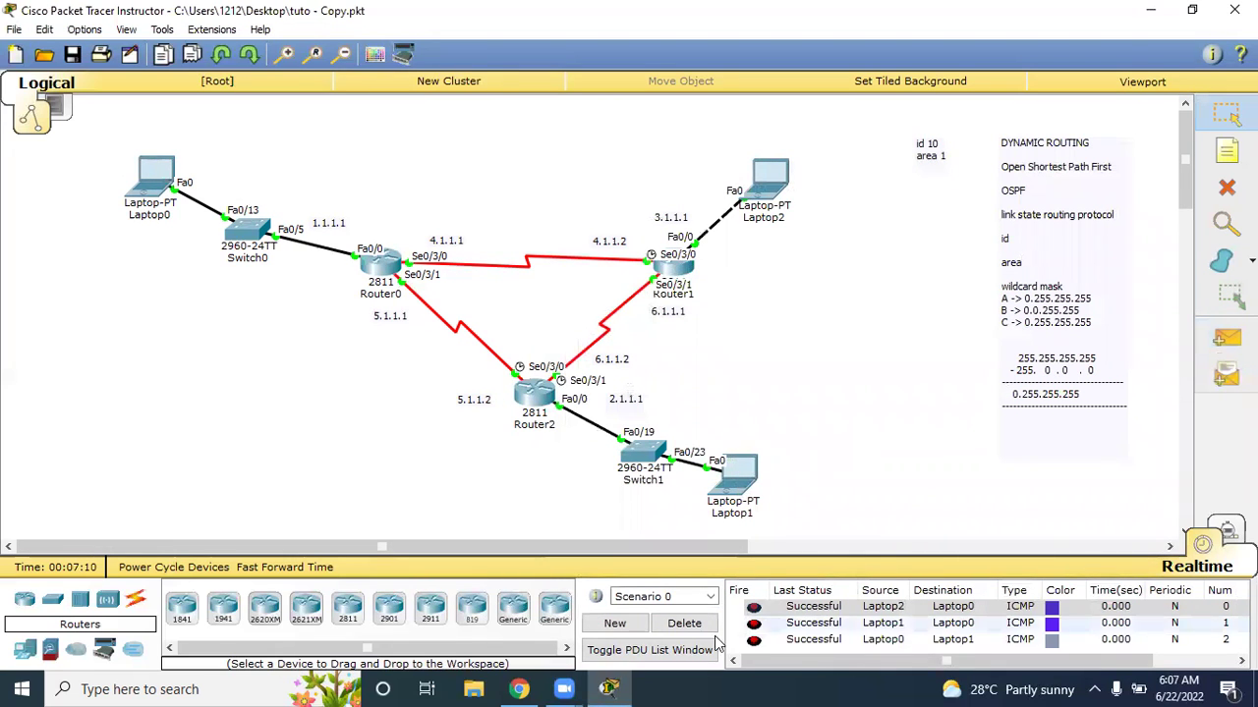
Clear the laptop test packets from Scenario 0 and send a simple PDU from Router1 to Laptop0
click(684, 622)
click(1226, 338)
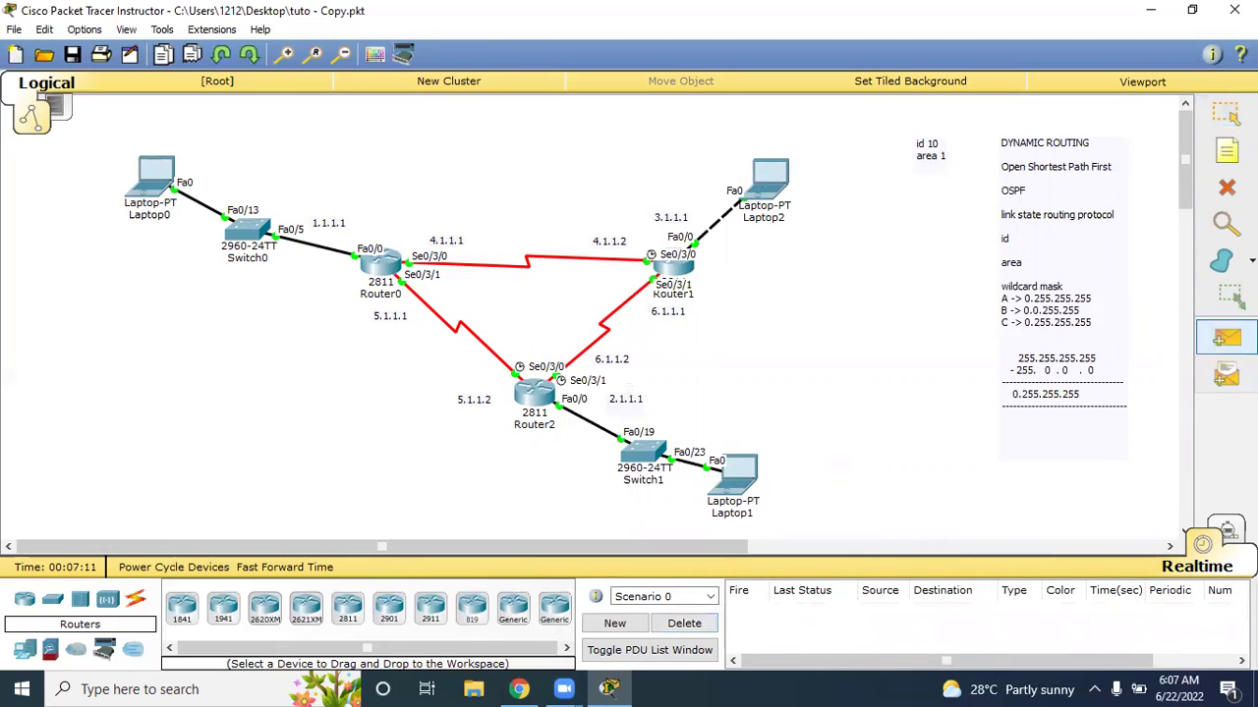
click(676, 268)
click(155, 173)
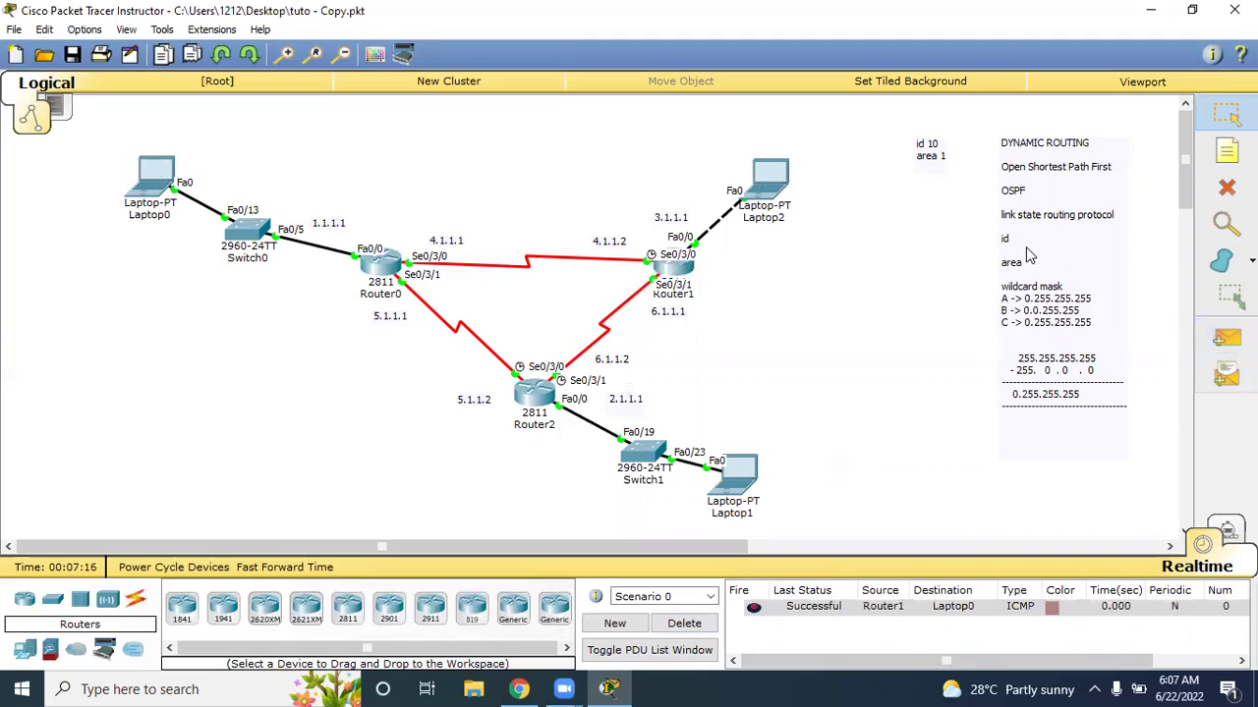
Send simple PDUs from Router0 to Laptop1 and from Router2 to Laptop2
click(382, 263)
click(737, 475)
click(1226, 337)
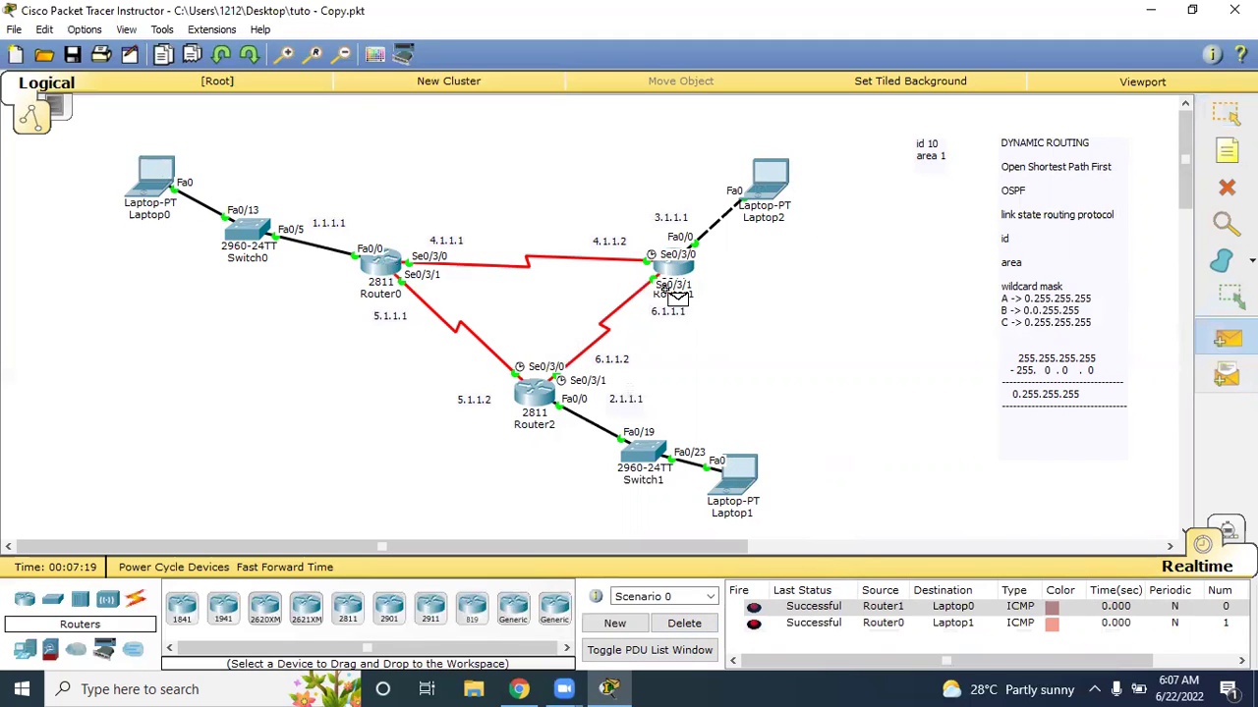
click(769, 174)
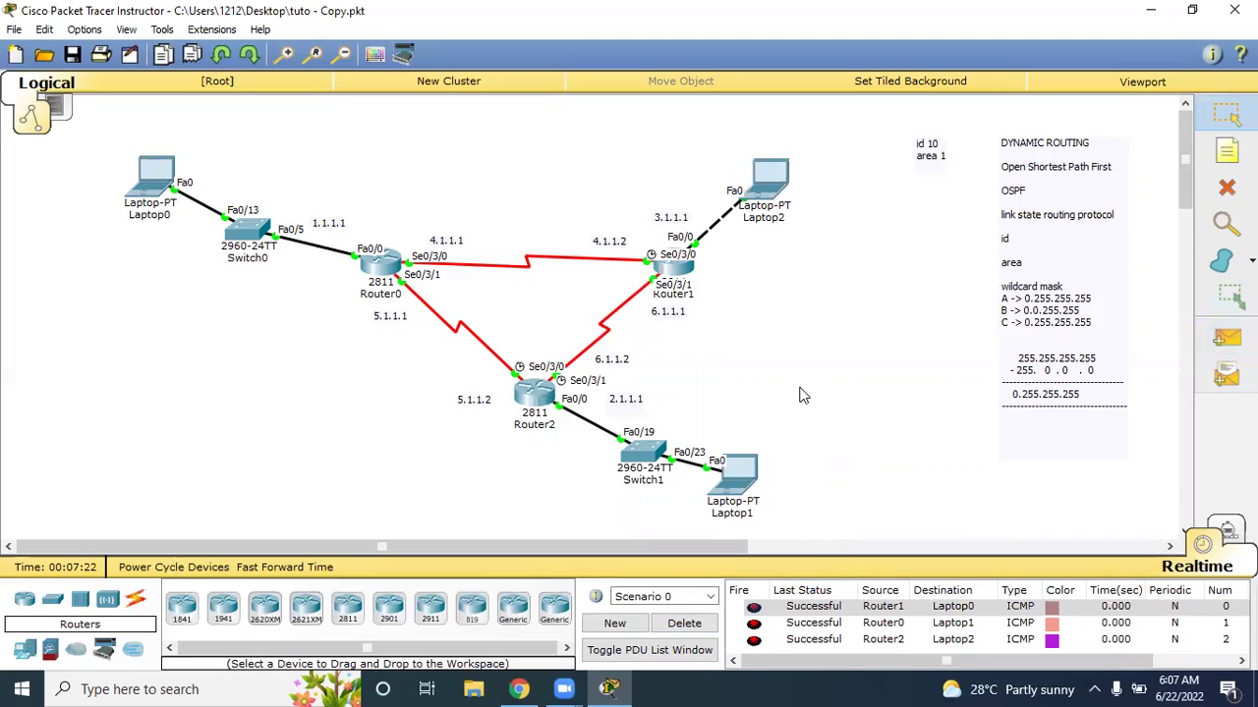